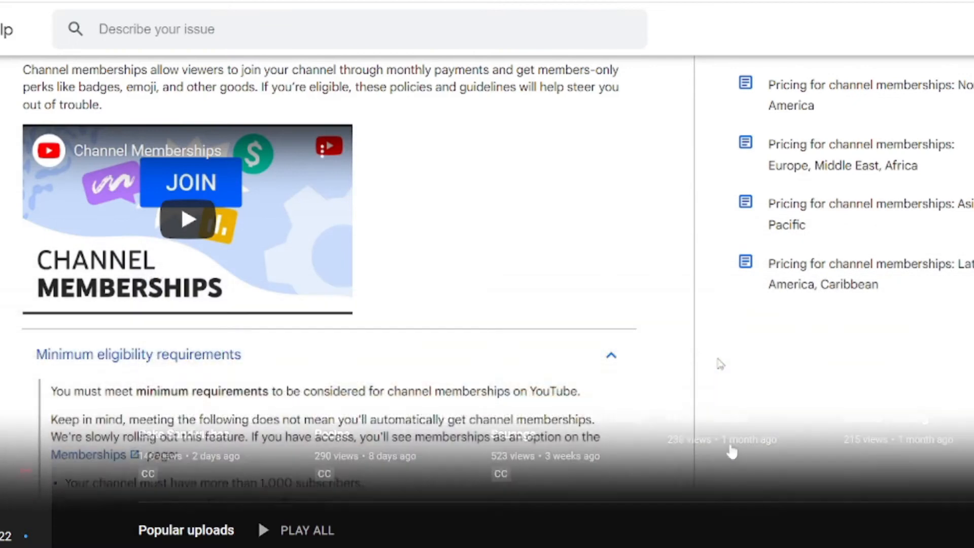
- Read the eligibility list through to the final requirements, including the Commerce Product Addendum
{"action": "scroll", "coordinate": [720, 364], "scroll_direction": "down", "scroll_amount": 5}
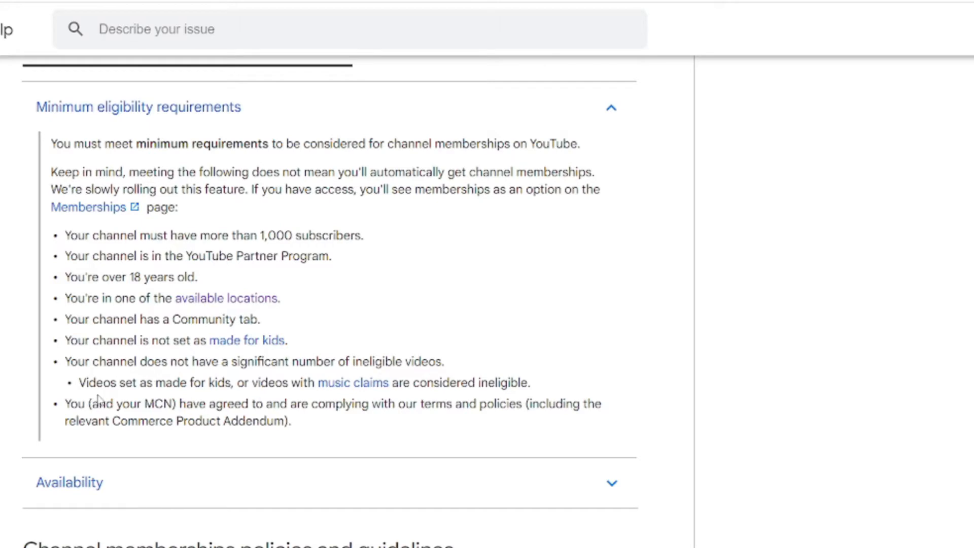
{"action": "scroll", "coordinate": [97, 399], "scroll_direction": "down", "scroll_amount": 5}
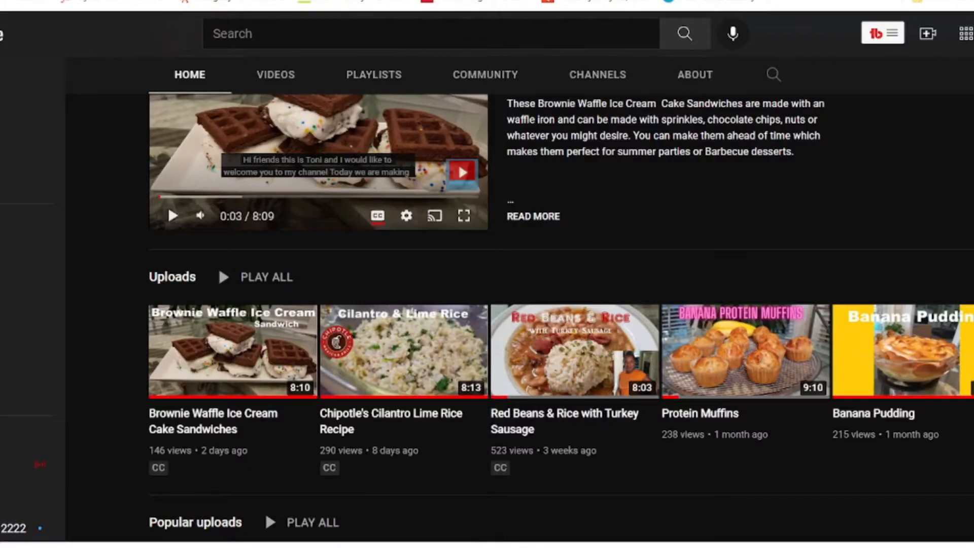
- Go to the YouTube Studio dashboard and open the Monetization page
{"action": "left_click", "coordinate": [45, 310]}
{"action": "left_click", "coordinate": [15, 55]}
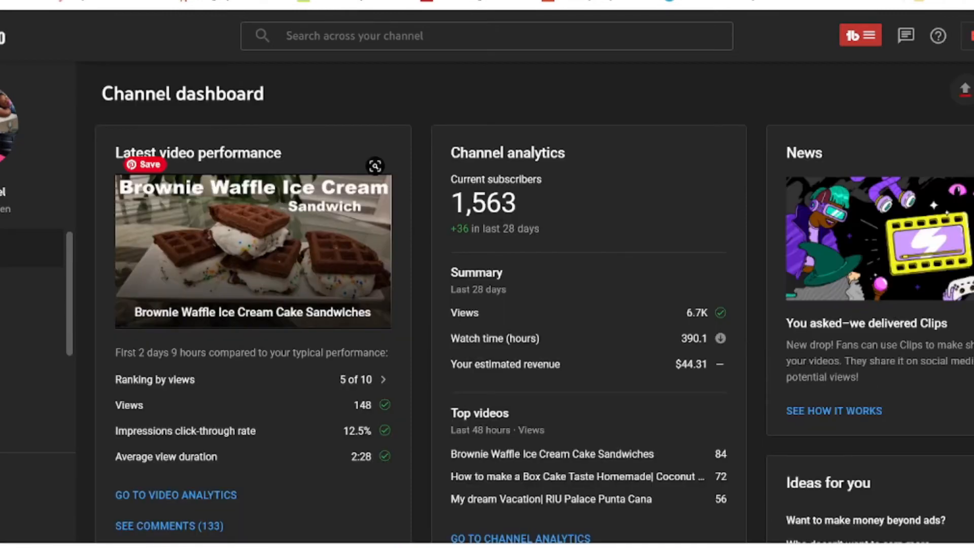
{"action": "scroll", "coordinate": [284, 207], "scroll_direction": "down", "scroll_amount": 5}
{"action": "scroll", "coordinate": [66, 262], "scroll_direction": "down", "scroll_amount": 4}
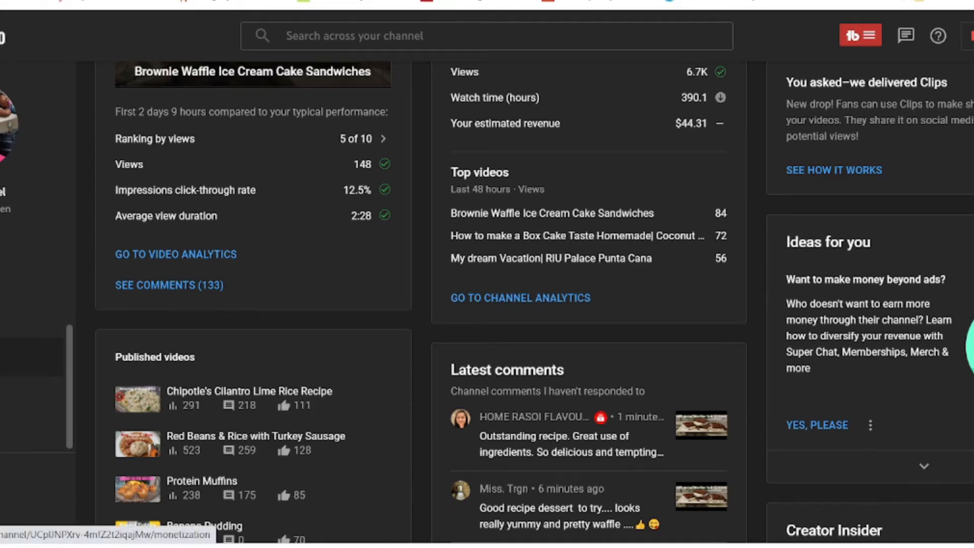
{"action": "left_click", "coordinate": [30, 357]}
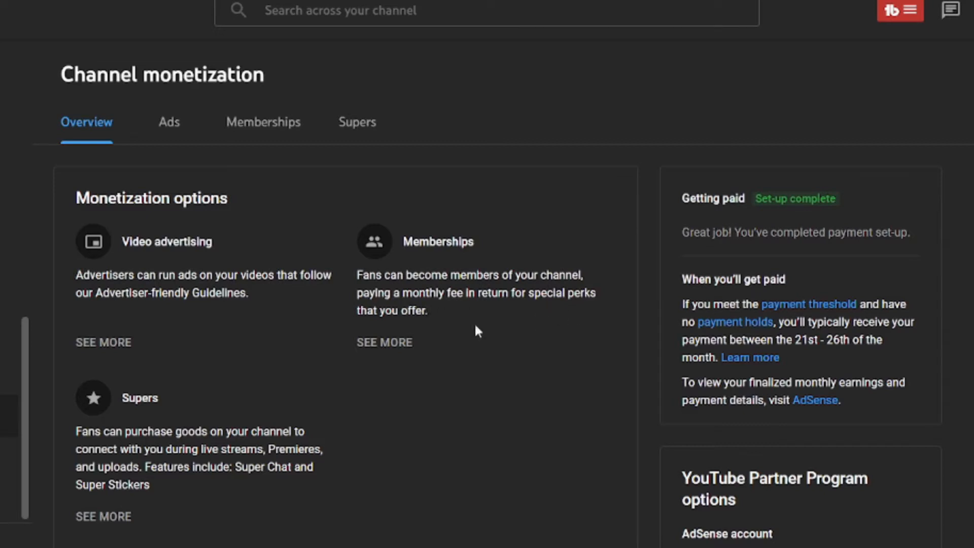
- Open the Memberships tab and review its offer, badges, announcement and welcome-post set-up cards
{"action": "left_click", "coordinate": [383, 349]}
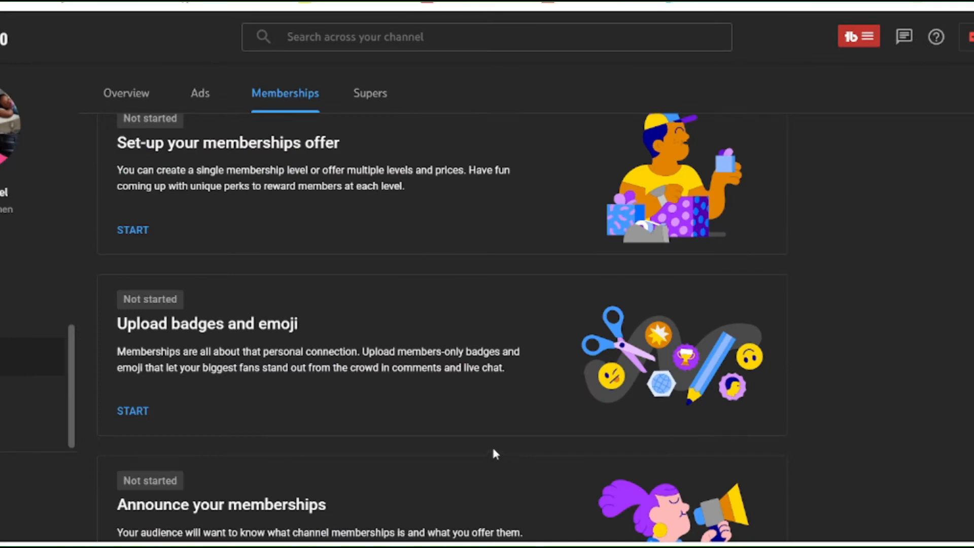
{"action": "scroll", "coordinate": [495, 452], "scroll_direction": "up", "scroll_amount": 2}
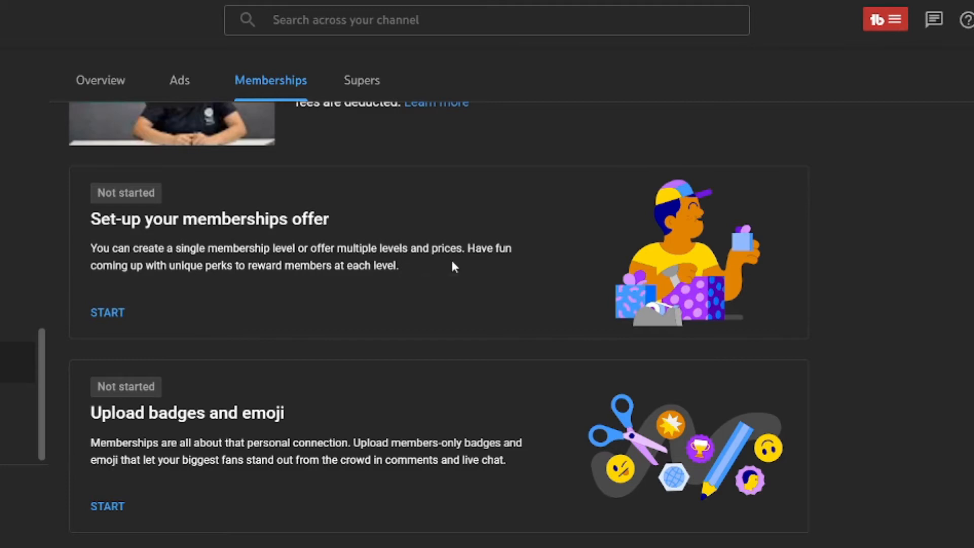
{"action": "scroll", "coordinate": [452, 261], "scroll_direction": "down", "scroll_amount": 1}
{"action": "scroll", "coordinate": [451, 257], "scroll_direction": "down", "scroll_amount": 2}
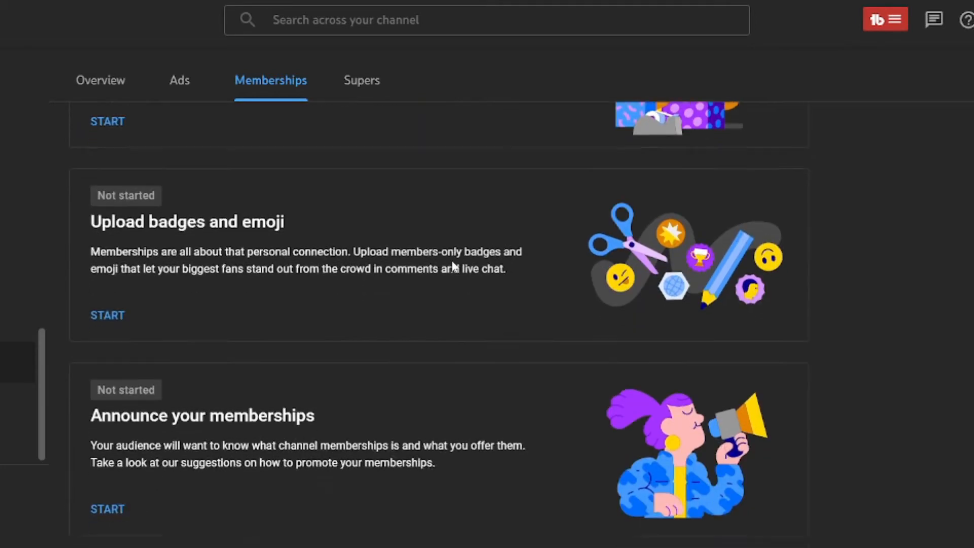
{"action": "scroll", "coordinate": [451, 264], "scroll_direction": "up", "scroll_amount": 1}
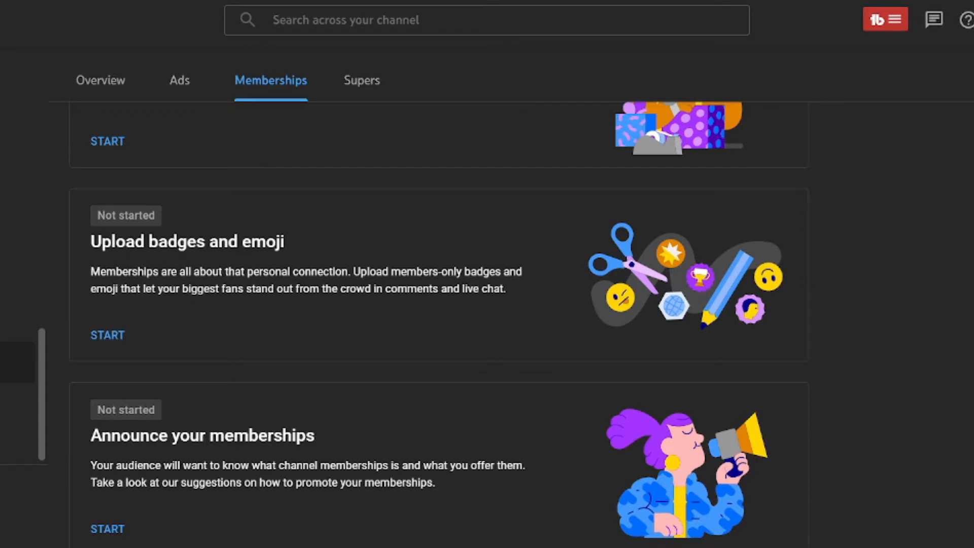
{"action": "scroll", "coordinate": [188, 301], "scroll_direction": "down", "scroll_amount": 3}
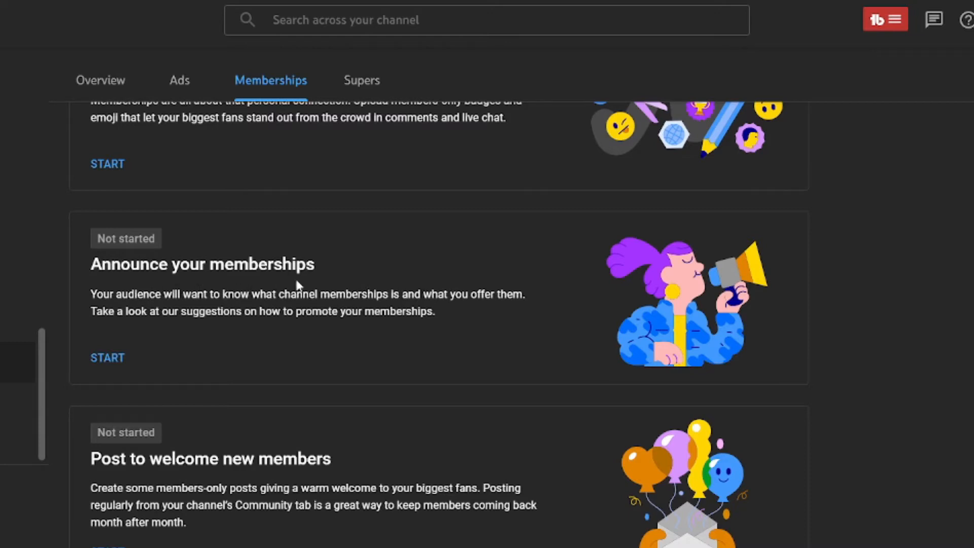
{"action": "scroll", "coordinate": [420, 294], "scroll_direction": "down", "scroll_amount": 2}
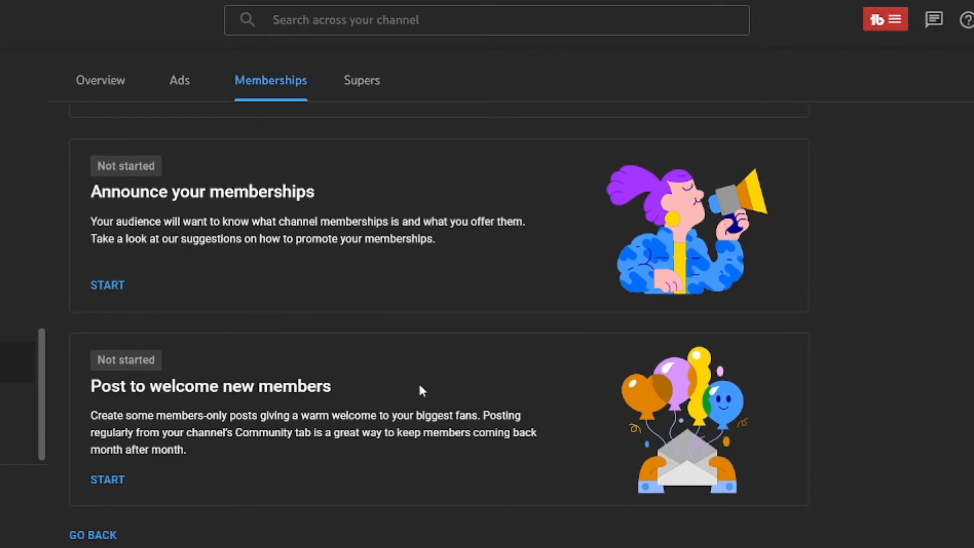
{"action": "scroll", "coordinate": [424, 385], "scroll_direction": "up", "scroll_amount": 8}
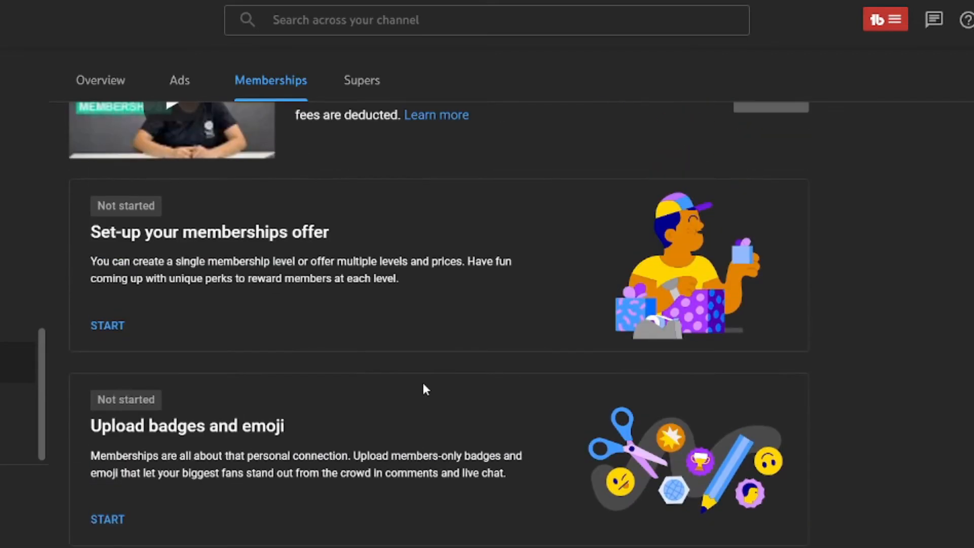
{"action": "scroll", "coordinate": [425, 389], "scroll_direction": "up", "scroll_amount": 2}
{"action": "scroll", "coordinate": [425, 389], "scroll_direction": "down", "scroll_amount": 3}
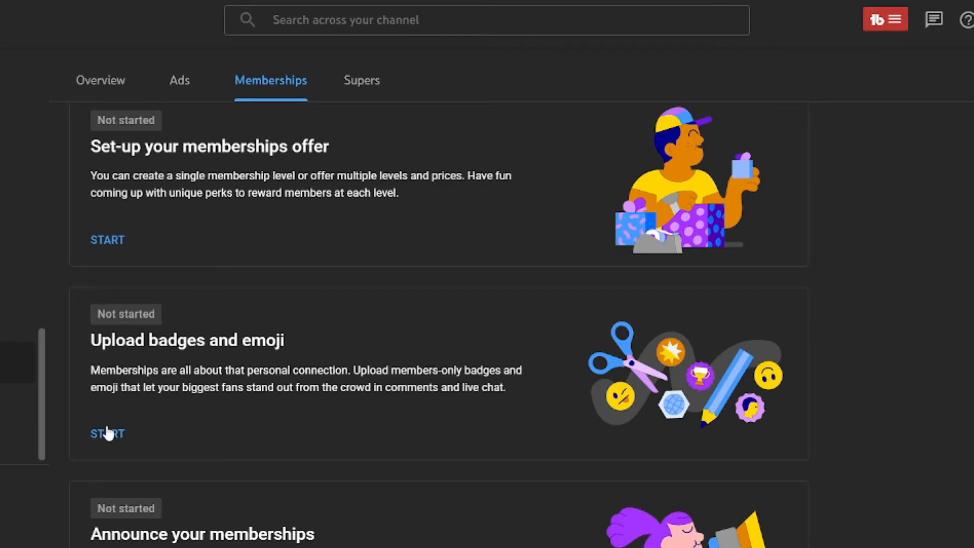
{"action": "scroll", "coordinate": [208, 324], "scroll_direction": "down", "scroll_amount": 2}
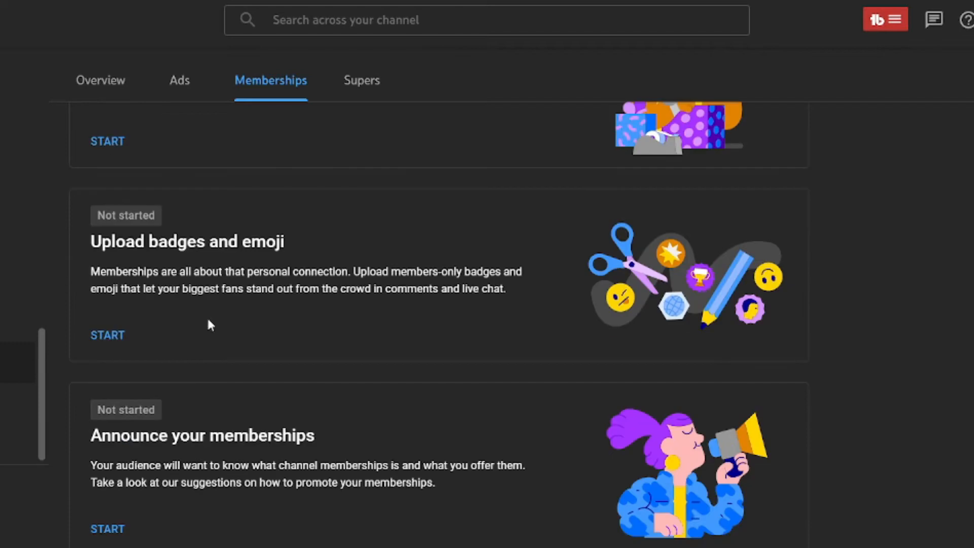
- Start Upload badges and emoji with Upload my own, picking an image for New member
{"action": "left_click", "coordinate": [103, 337]}
{"action": "scroll", "coordinate": [381, 203], "scroll_direction": "down", "scroll_amount": 3}
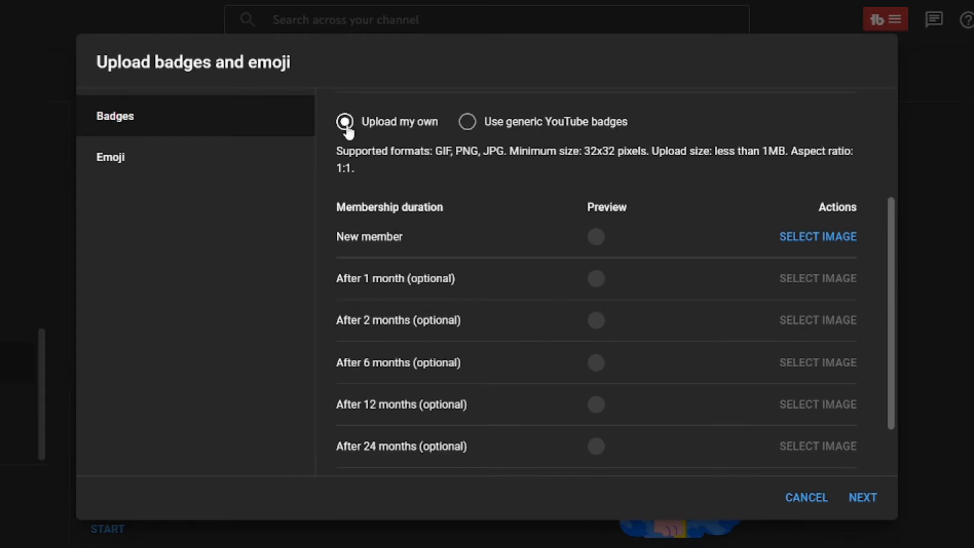
{"action": "scroll", "coordinate": [547, 213], "scroll_direction": "up", "scroll_amount": 1}
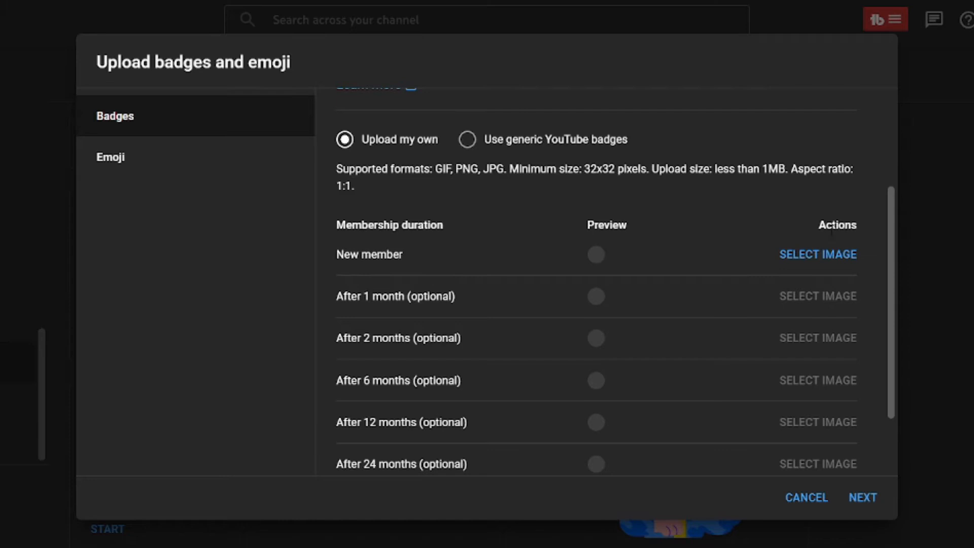
{"action": "left_click", "coordinate": [801, 254]}
{"action": "left_click", "coordinate": [38, 104]}
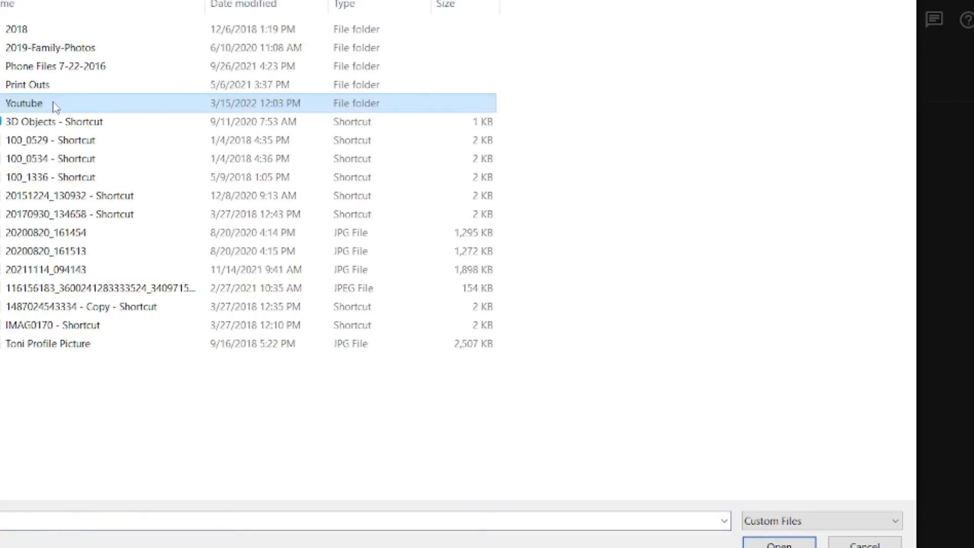
- In Youtube\Emojis, compare images 7 and 10, then use pink image 1 as the New member badge
{"action": "double_click", "coordinate": [55, 104]}
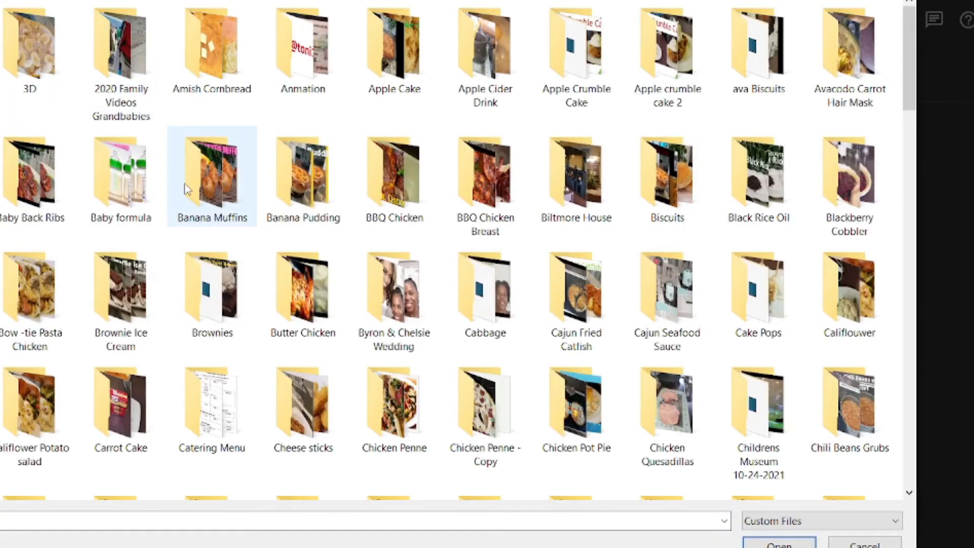
{"action": "key", "text": "e"}
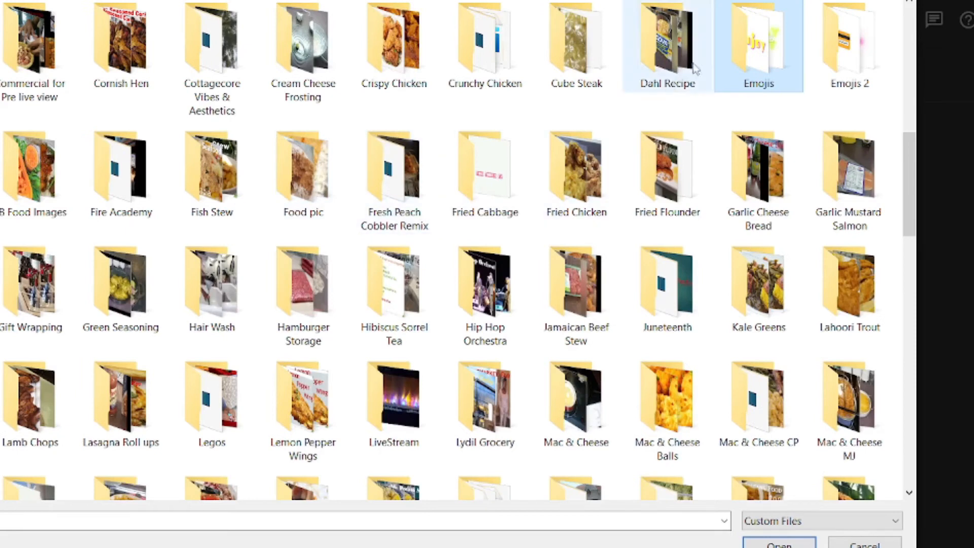
{"action": "double_click", "coordinate": [767, 56]}
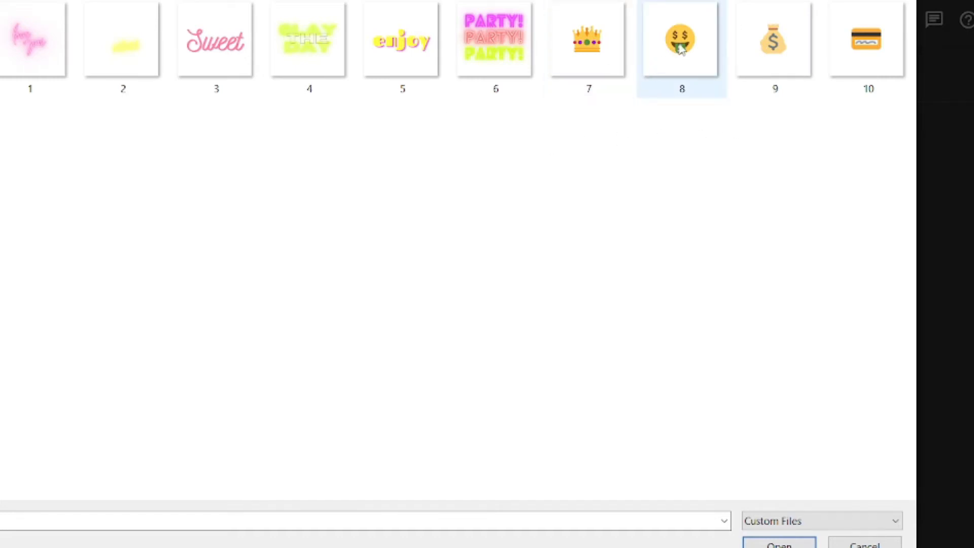
{"action": "left_click", "coordinate": [593, 55]}
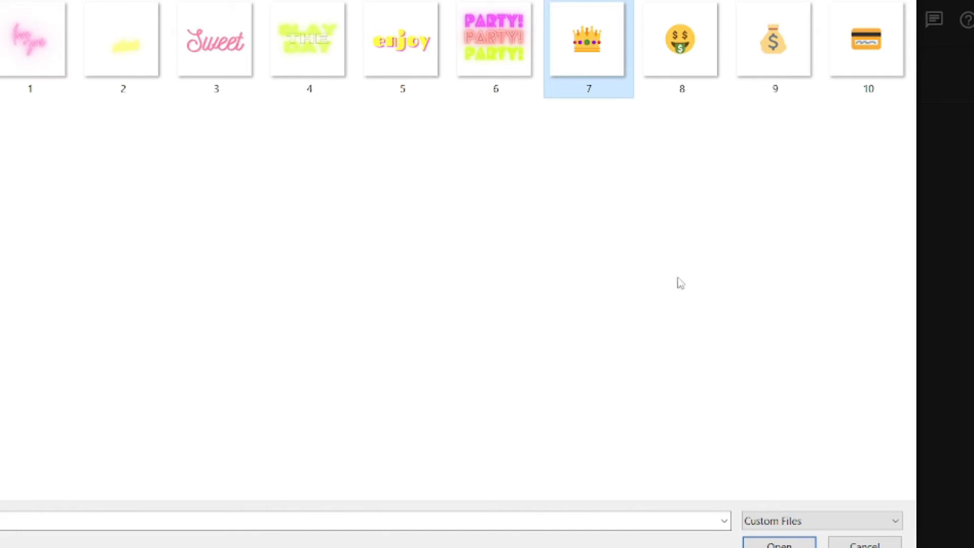
{"action": "left_click", "coordinate": [866, 51]}
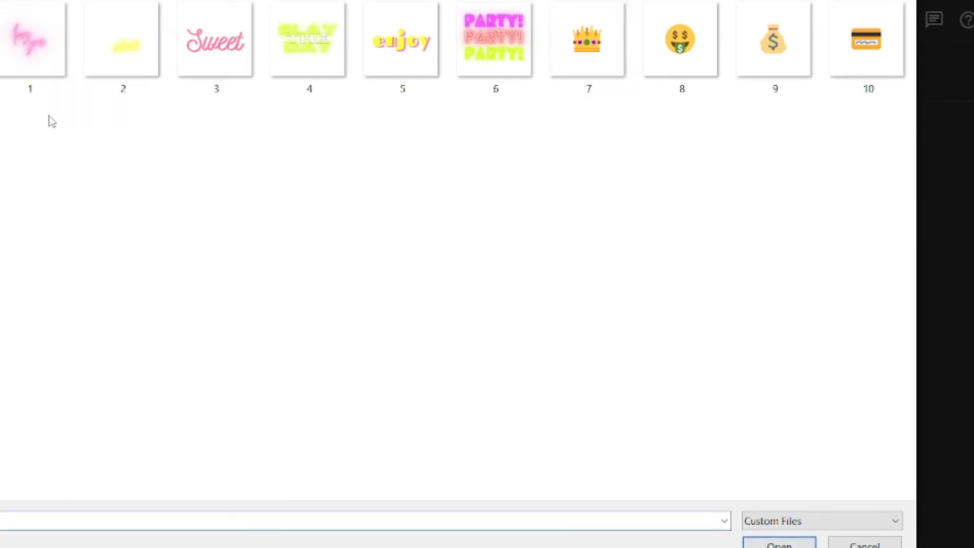
{"action": "left_click", "coordinate": [36, 58]}
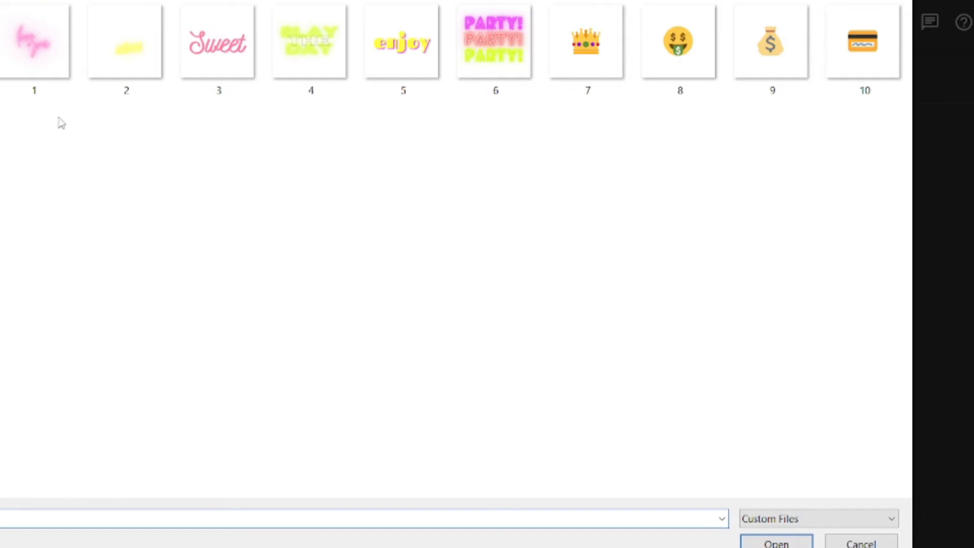
{"action": "double_click", "coordinate": [61, 51]}
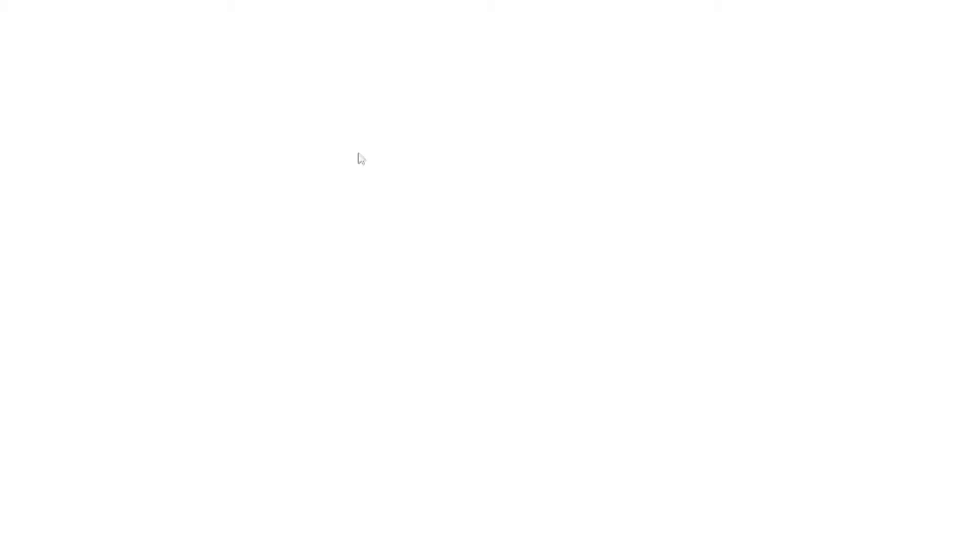
- Search Google for Canva and open the canva.com home page
{"action": "left_click", "coordinate": [459, 262]}
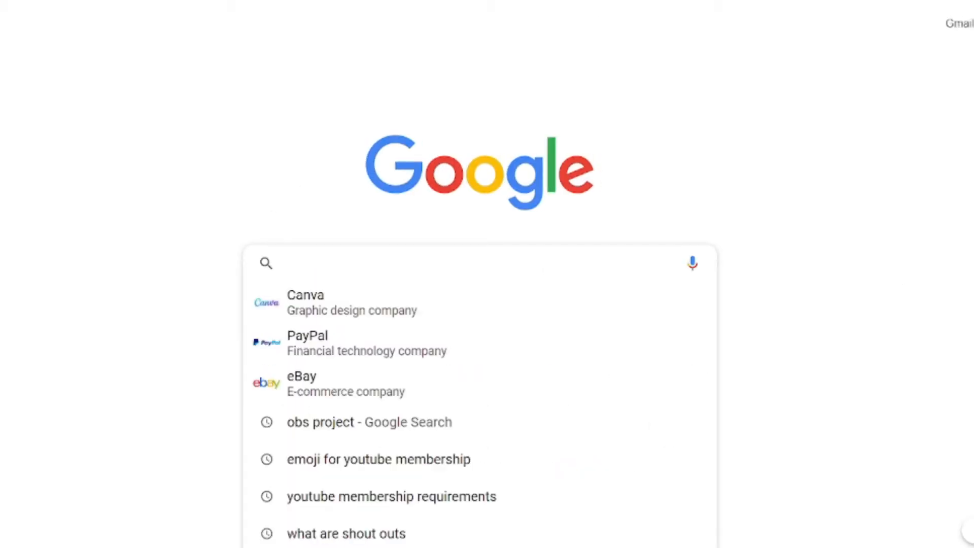
{"action": "left_click", "coordinate": [335, 297]}
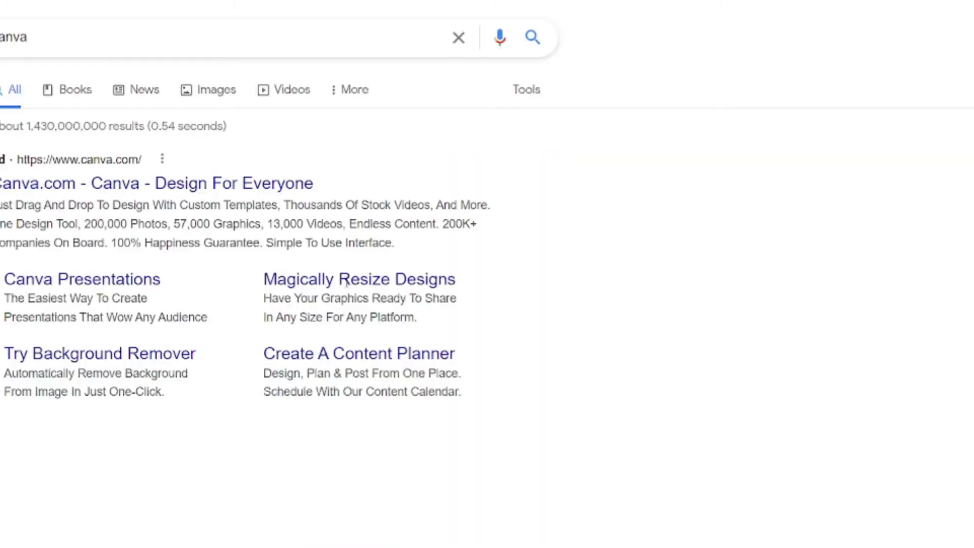
{"action": "scroll", "coordinate": [181, 224], "scroll_direction": "down", "scroll_amount": 3}
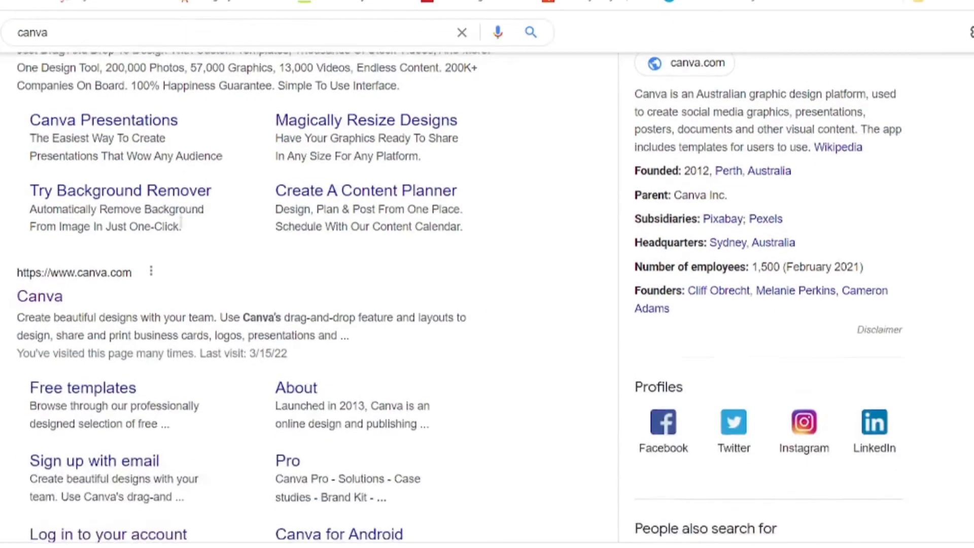
{"action": "left_click", "coordinate": [37, 298]}
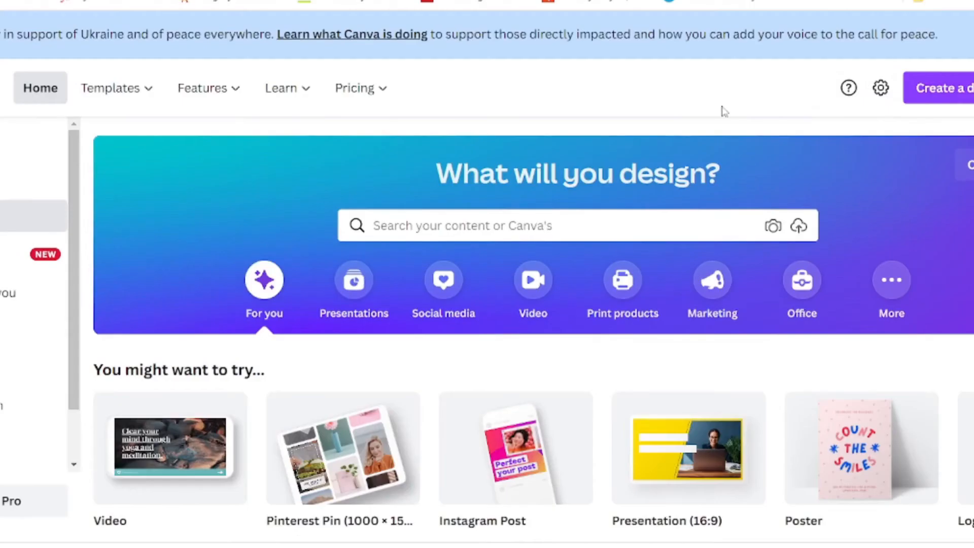
- Create a blank custom-size Canva design of 480 × 480 px
{"action": "left_click", "coordinate": [956, 90]}
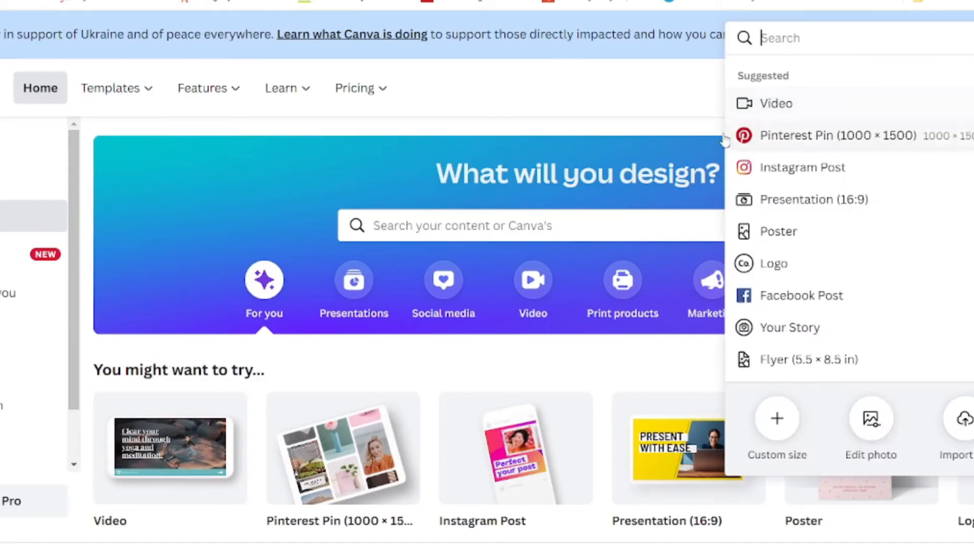
{"action": "scroll", "coordinate": [840, 151], "scroll_direction": "down", "scroll_amount": 5}
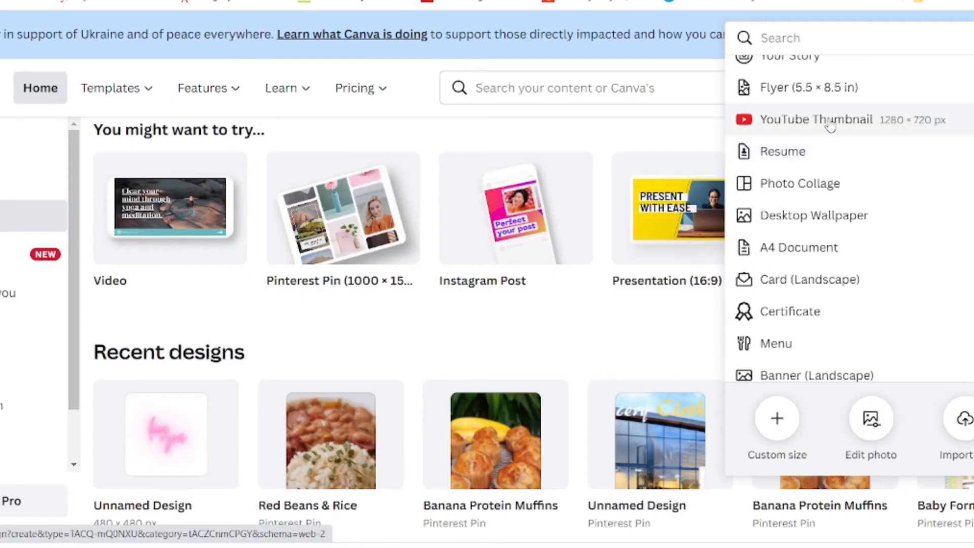
{"action": "left_click", "coordinate": [765, 122]}
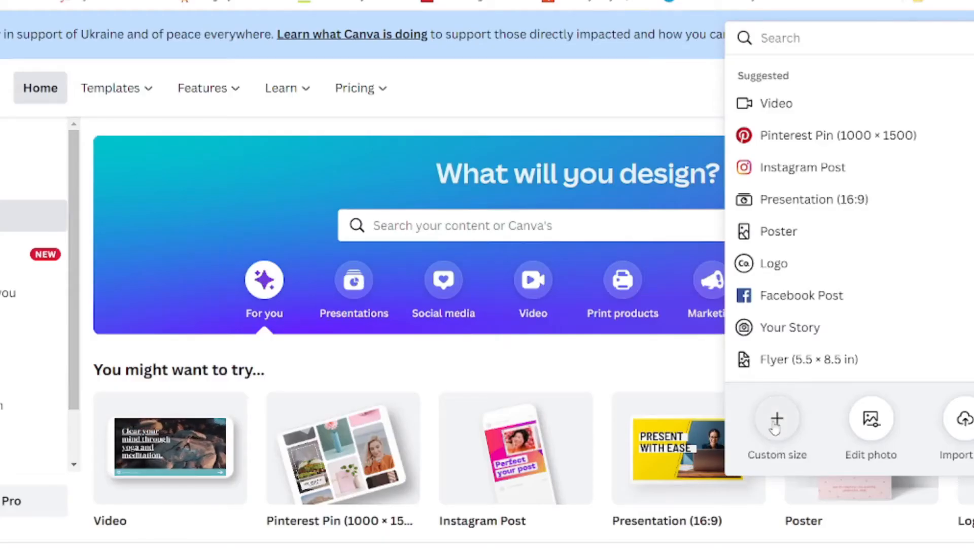
{"action": "left_click", "coordinate": [775, 427]}
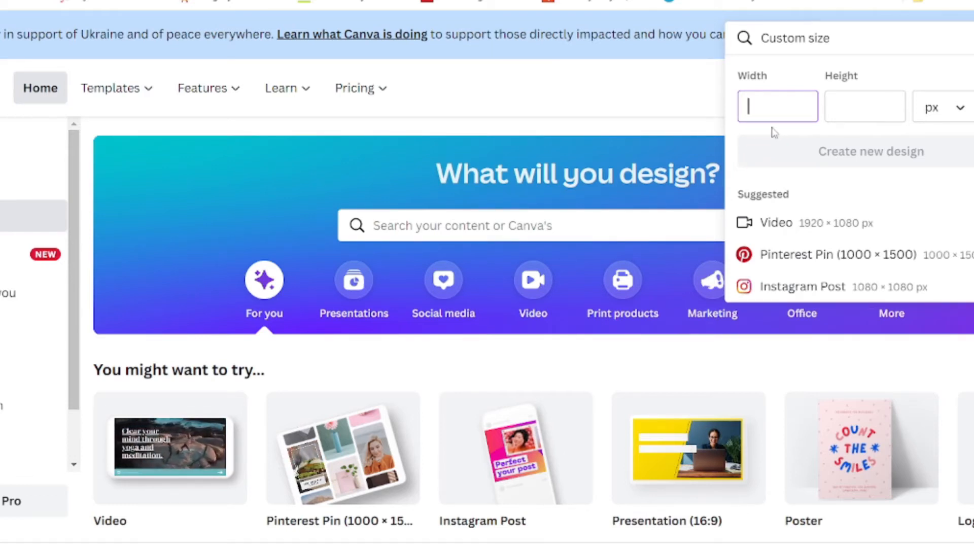
{"action": "type", "text": "480"}
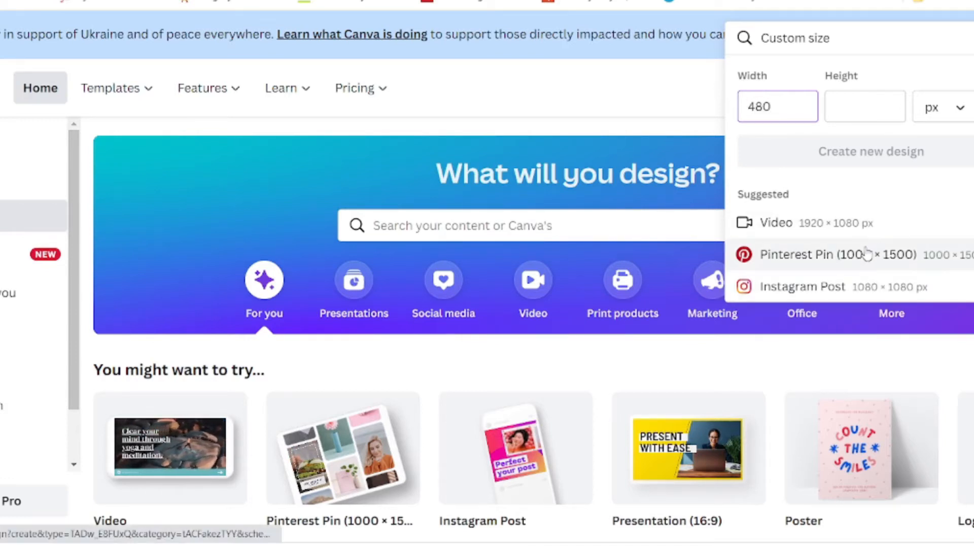
{"action": "key", "text": "Tab"}
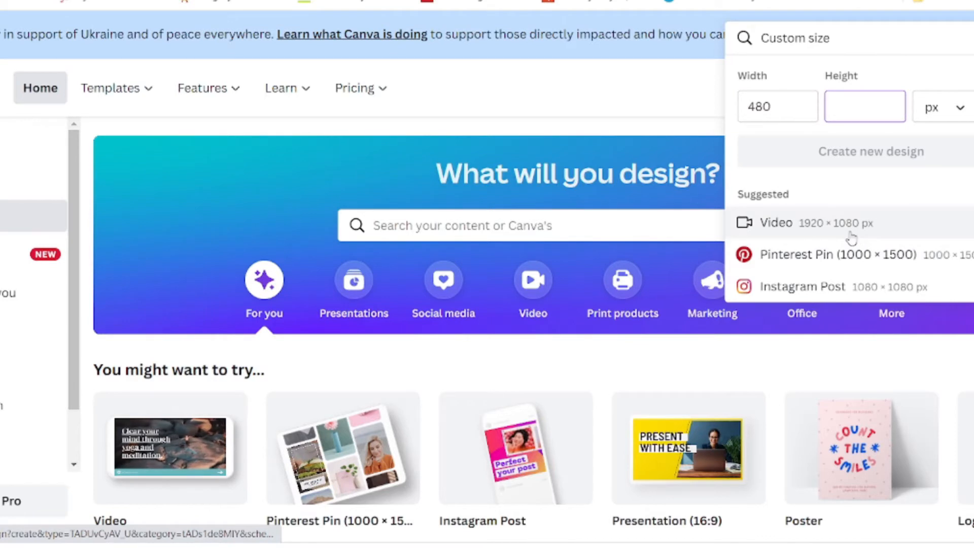
{"action": "type", "text": "480"}
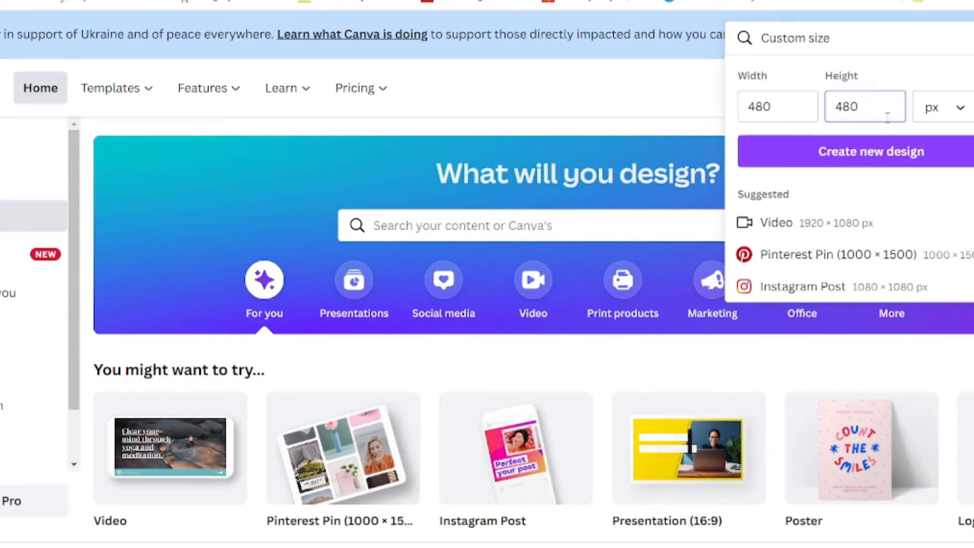
{"action": "left_click", "coordinate": [859, 153]}
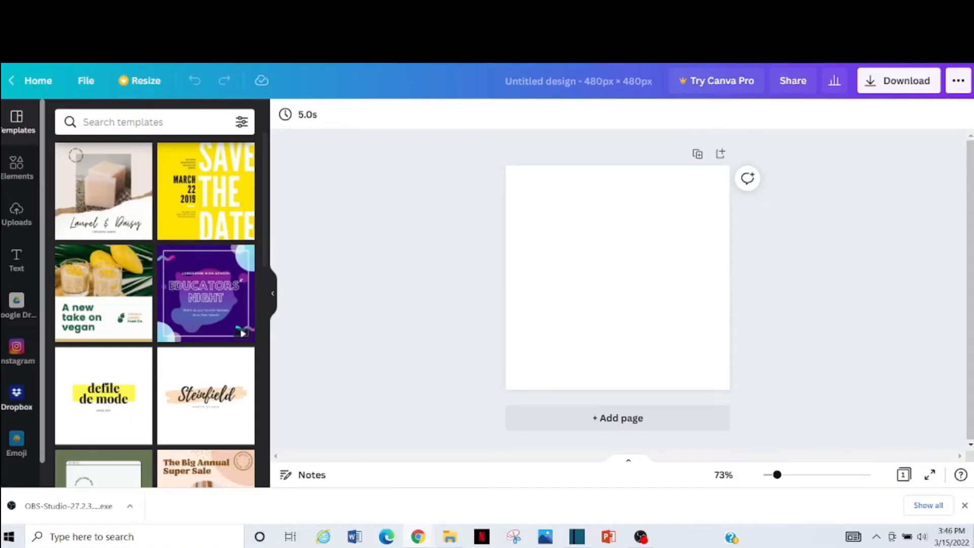
{"action": "left_click", "coordinate": [16, 441]}
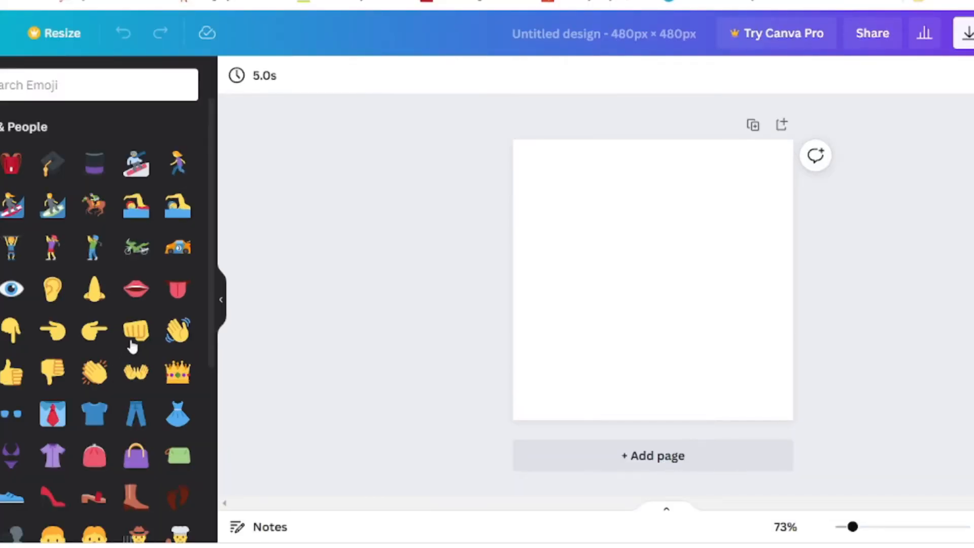
- Search the emoji library for 'money' and center the money-bag emoji on the page
{"action": "left_click", "coordinate": [104, 86]}
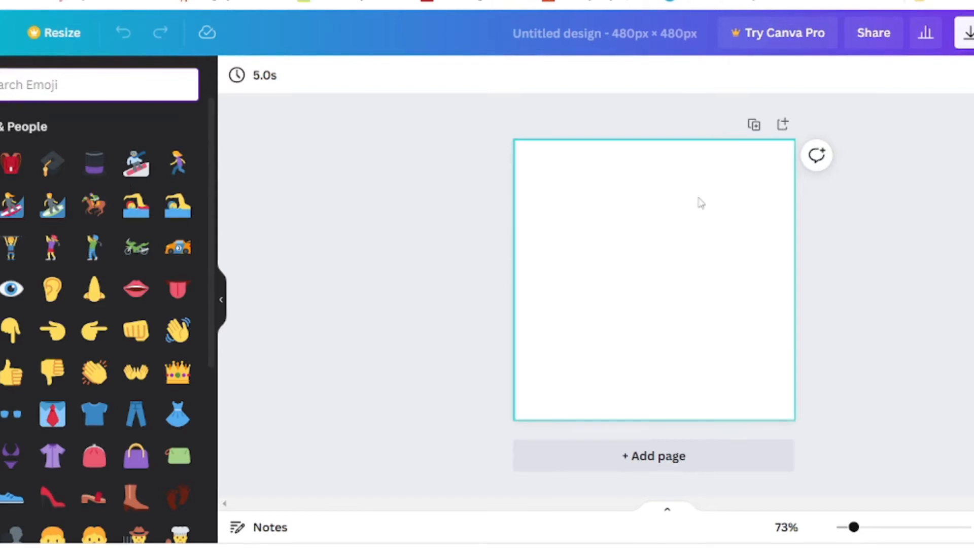
{"action": "type", "text": "money"}
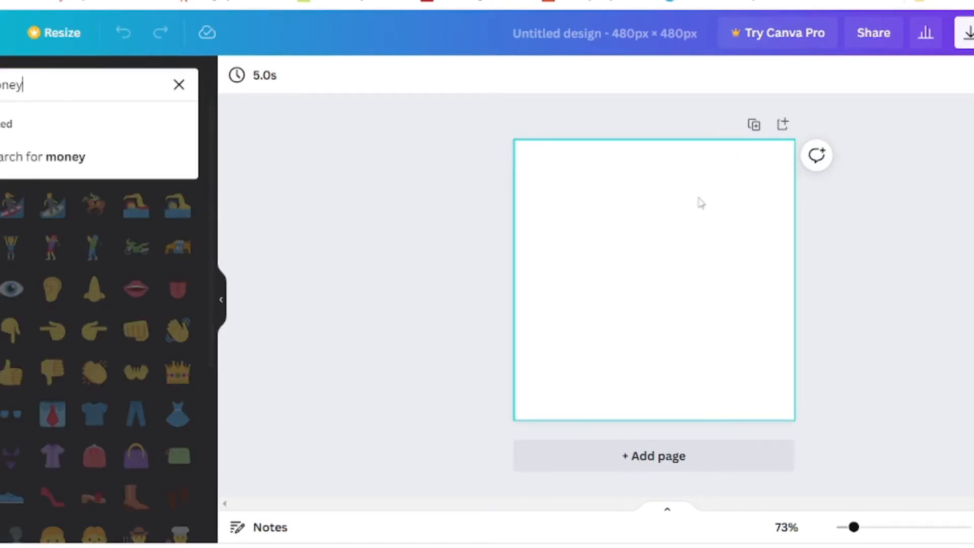
{"action": "key", "text": "Return"}
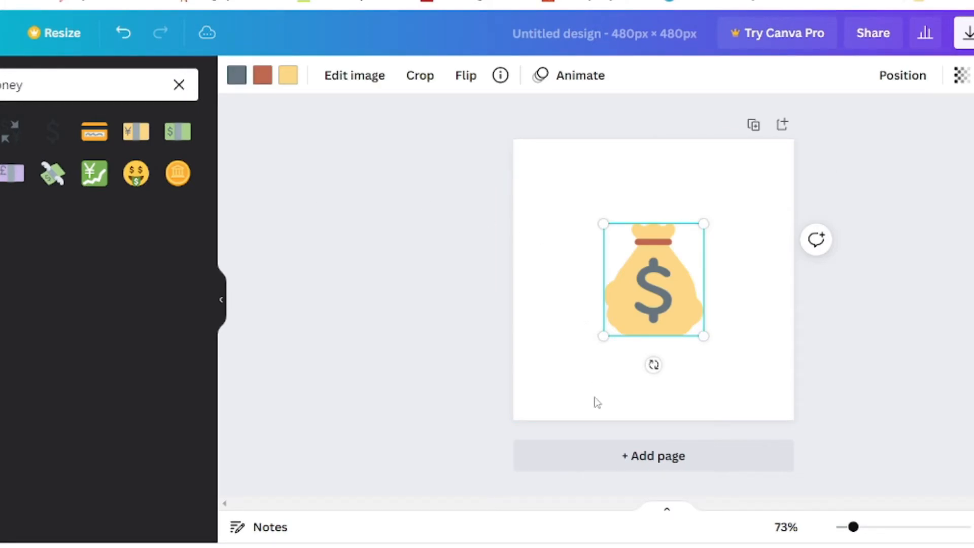
{"action": "left_click", "coordinate": [757, 318]}
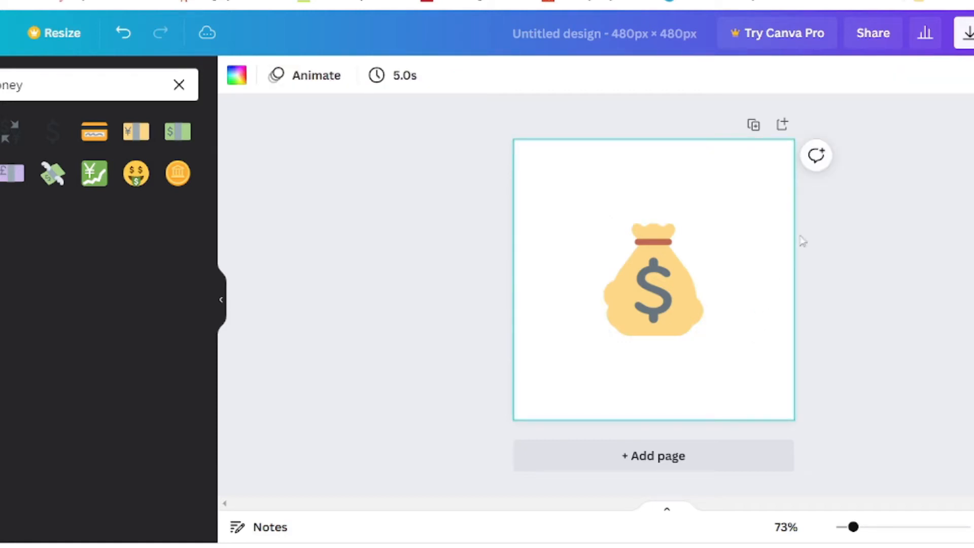
- Download the design in the default PNG format
{"action": "left_click", "coordinate": [966, 33]}
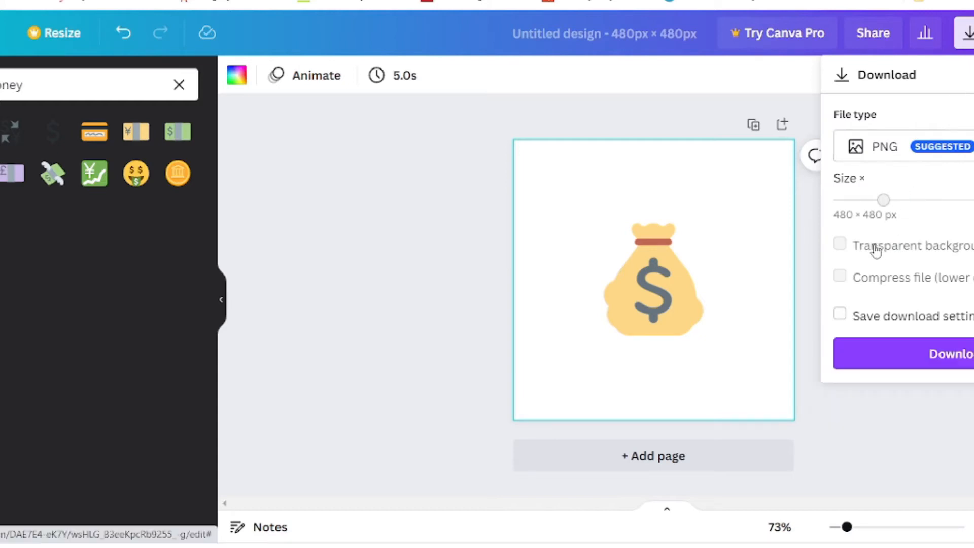
{"action": "left_click", "coordinate": [956, 359]}
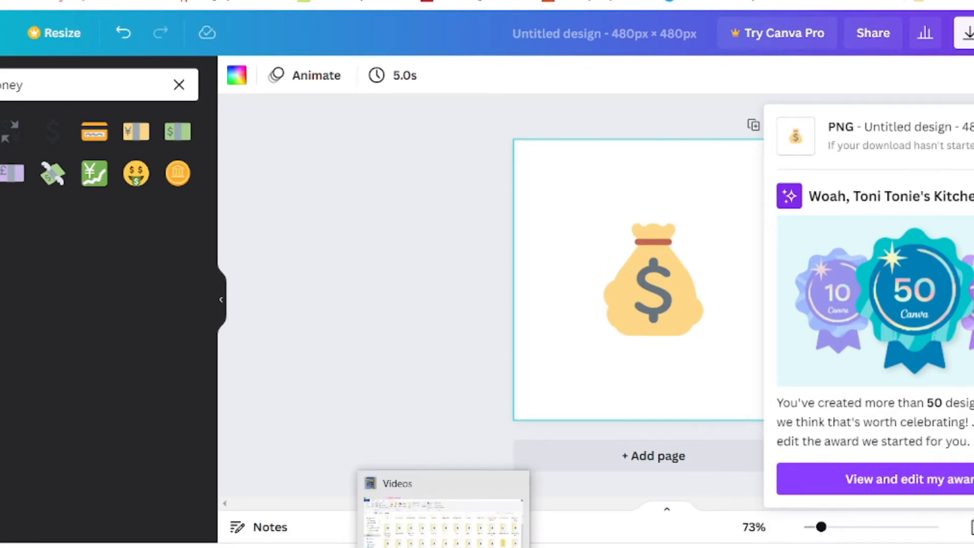
- Preview Untitled design (1) from the Downloads folder, then close the viewer
{"action": "left_click", "coordinate": [443, 547]}
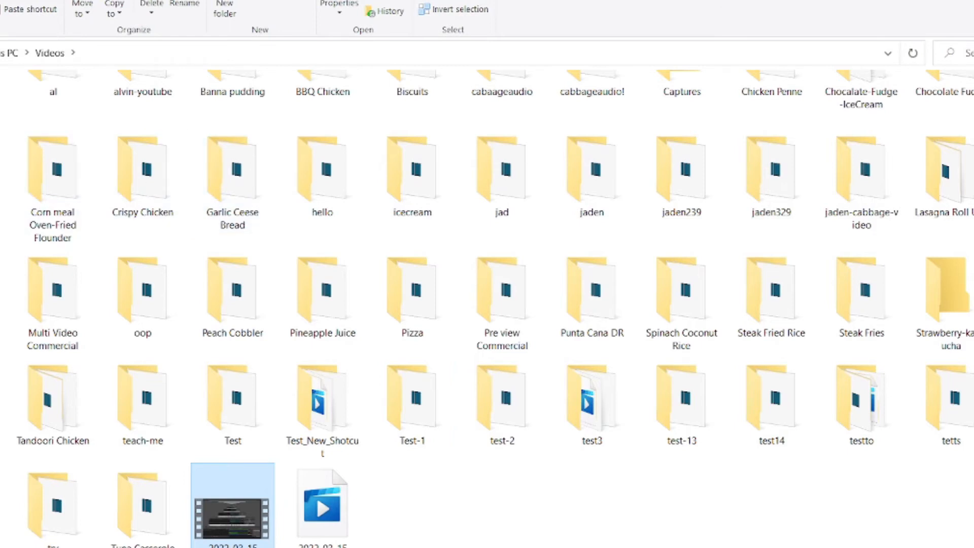
{"action": "left_click", "coordinate": [1, 355]}
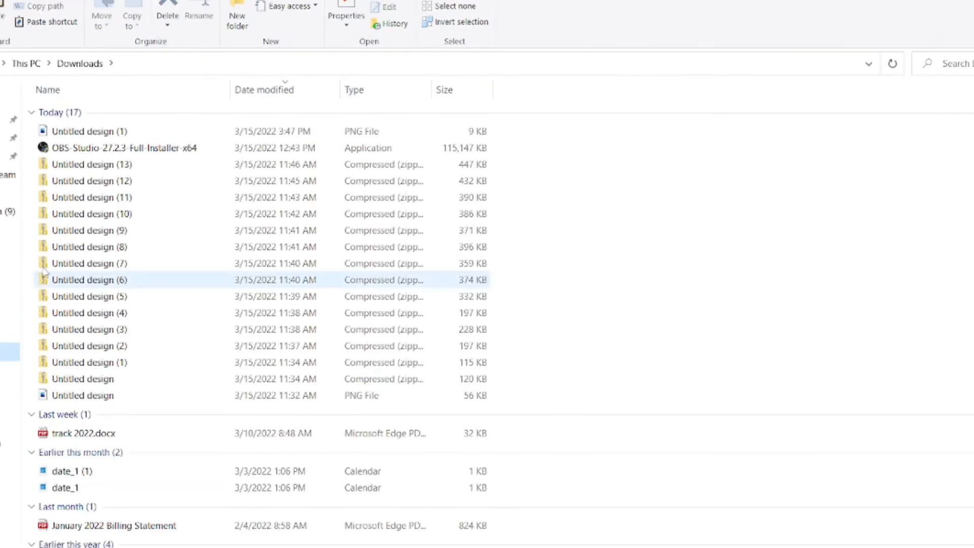
{"action": "double_click", "coordinate": [87, 132]}
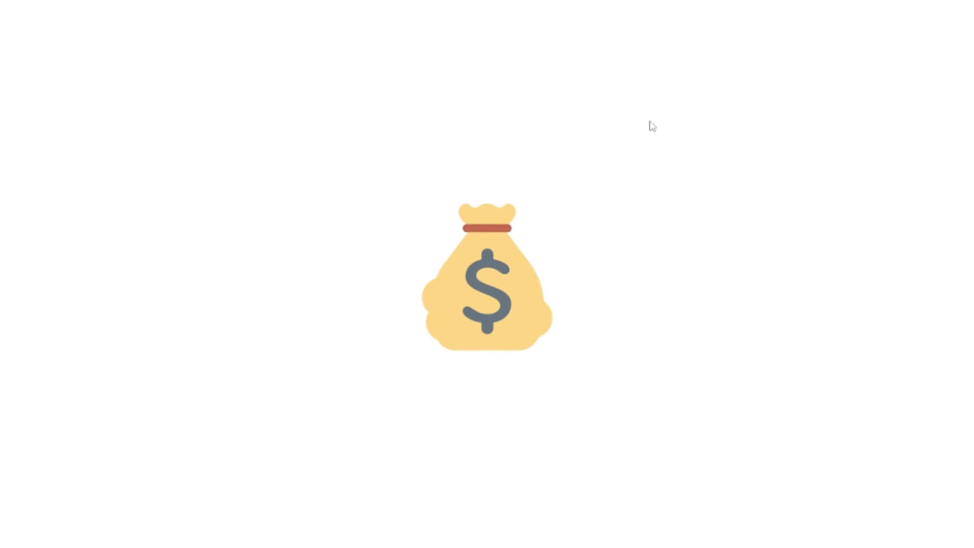
{"action": "key", "text": "alt+F4"}
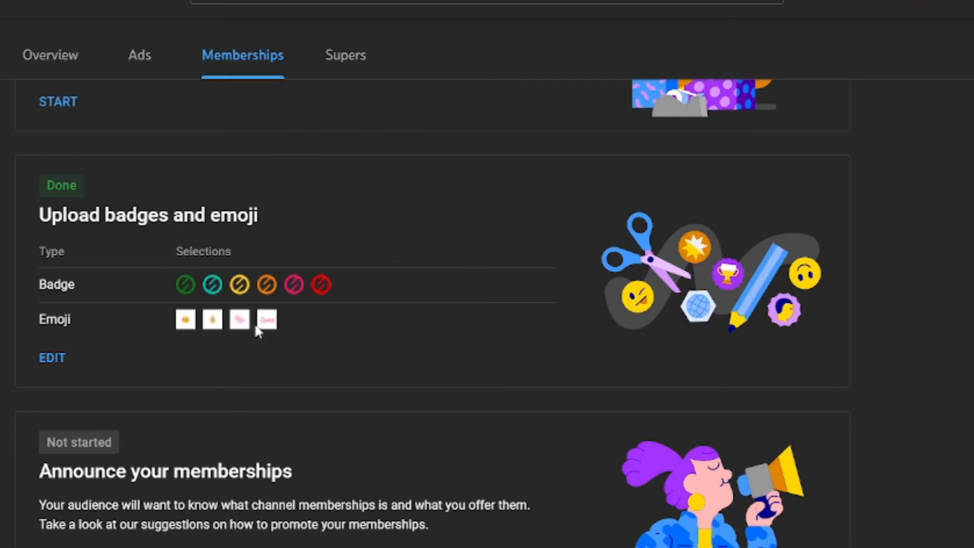
- Scroll down the memberships checklist and start the Post to welcome new members task
{"action": "scroll", "coordinate": [354, 328], "scroll_direction": "down", "scroll_amount": 4}
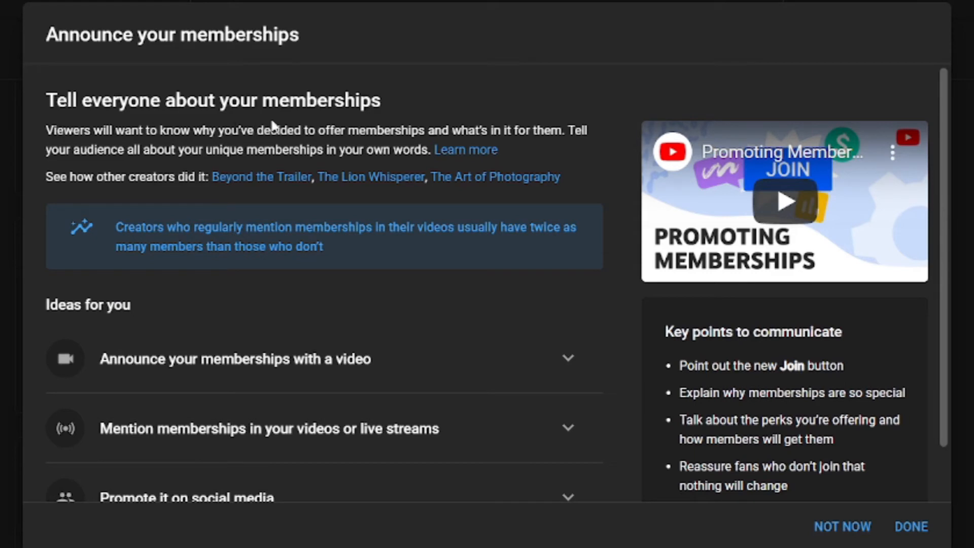
{"action": "scroll", "coordinate": [565, 481], "scroll_direction": "down", "scroll_amount": 2}
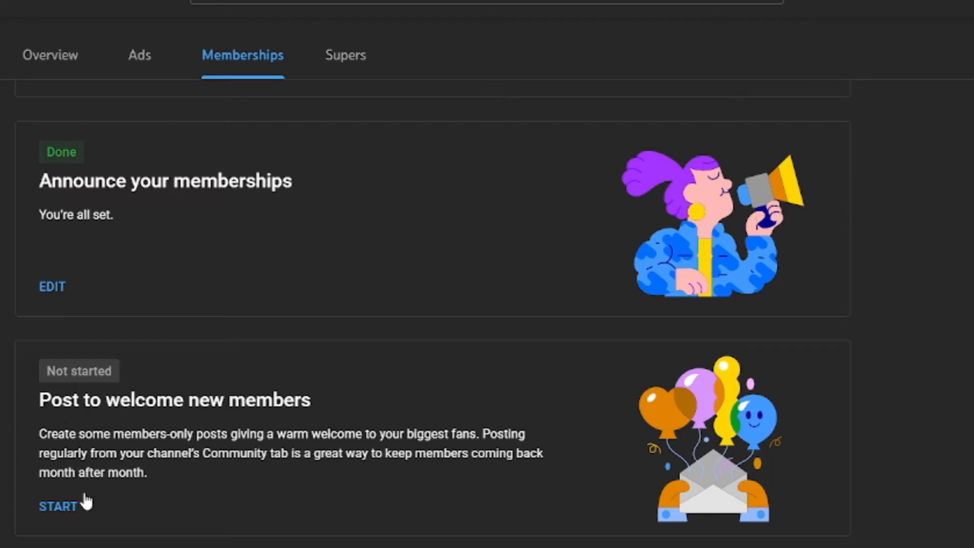
{"action": "left_click", "coordinate": [70, 507]}
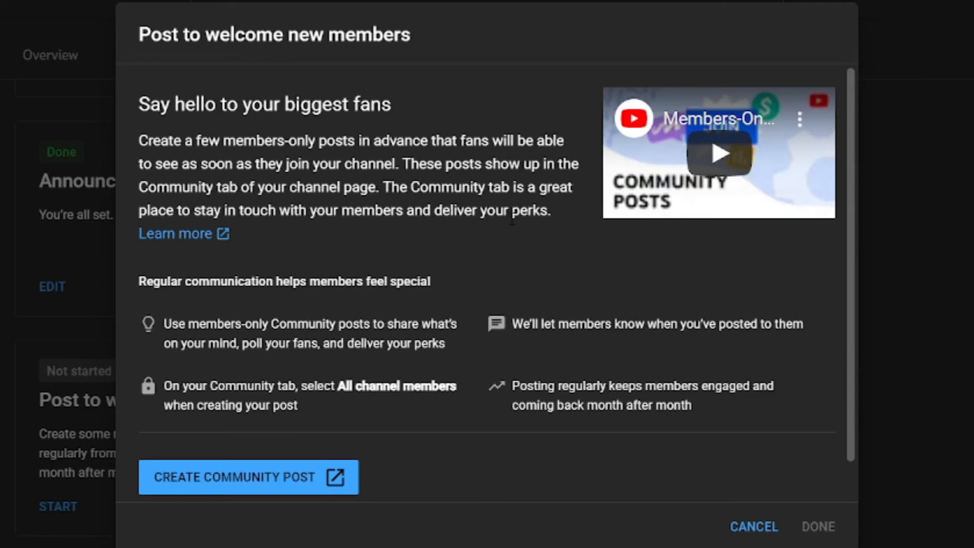
- Go from the welcome dialog to creating a community post for channel members
{"action": "scroll", "coordinate": [495, 277], "scroll_direction": "down", "scroll_amount": 1}
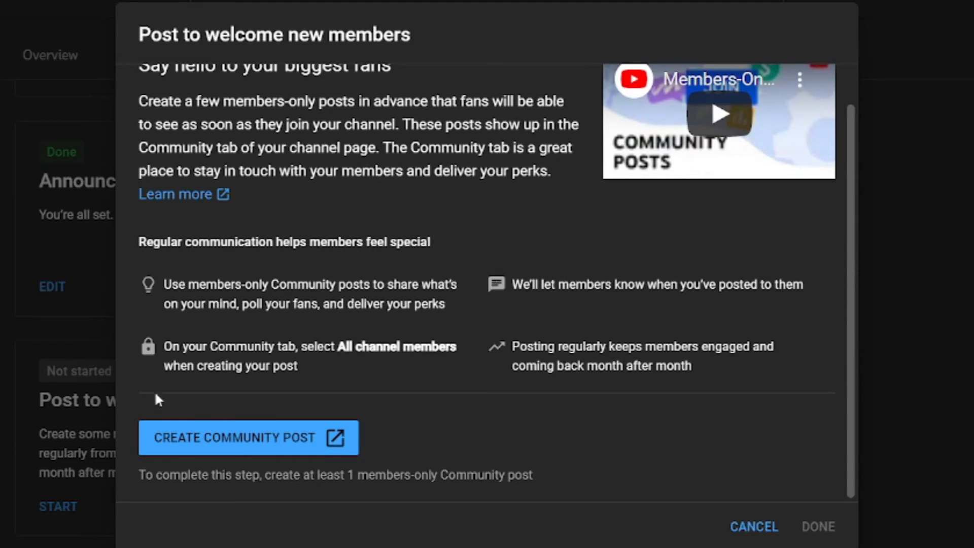
{"action": "left_click", "coordinate": [255, 440]}
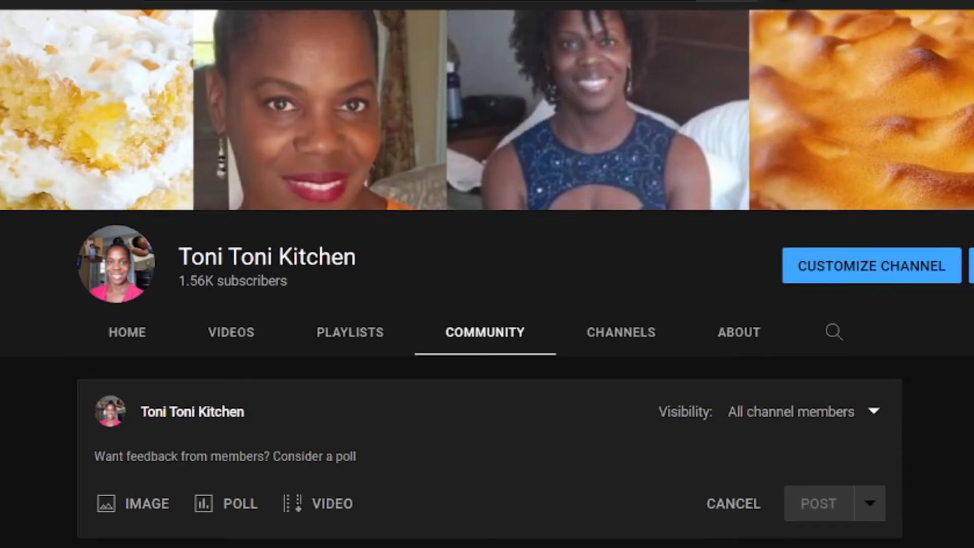
{"action": "scroll", "coordinate": [487, 274], "scroll_direction": "down", "scroll_amount": 4}
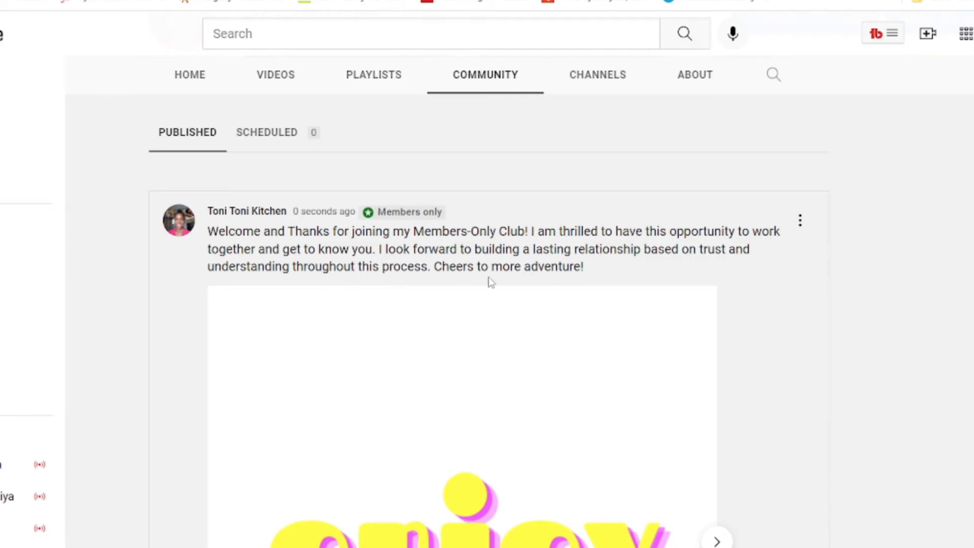
{"action": "scroll", "coordinate": [834, 297], "scroll_direction": "down", "scroll_amount": 5}
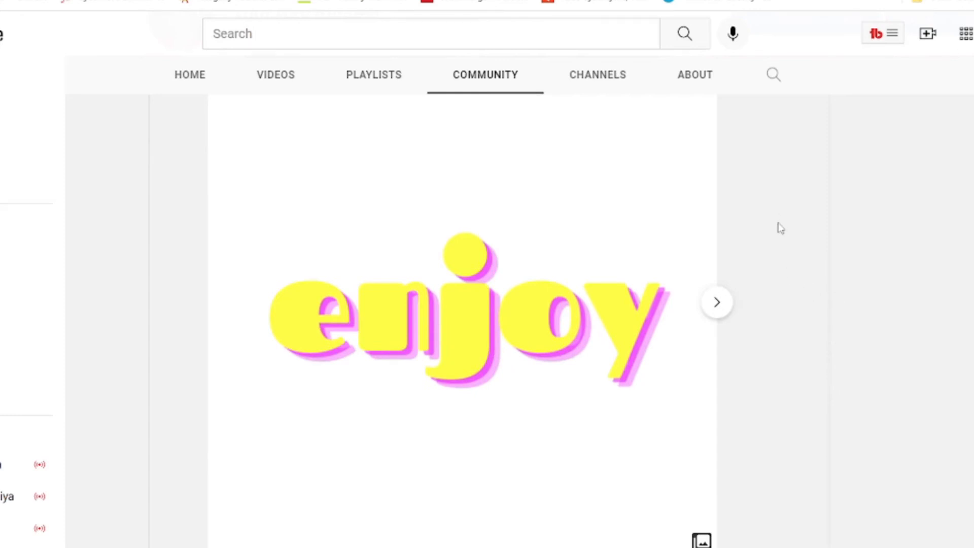
{"action": "scroll", "coordinate": [763, 311], "scroll_direction": "down", "scroll_amount": 10}
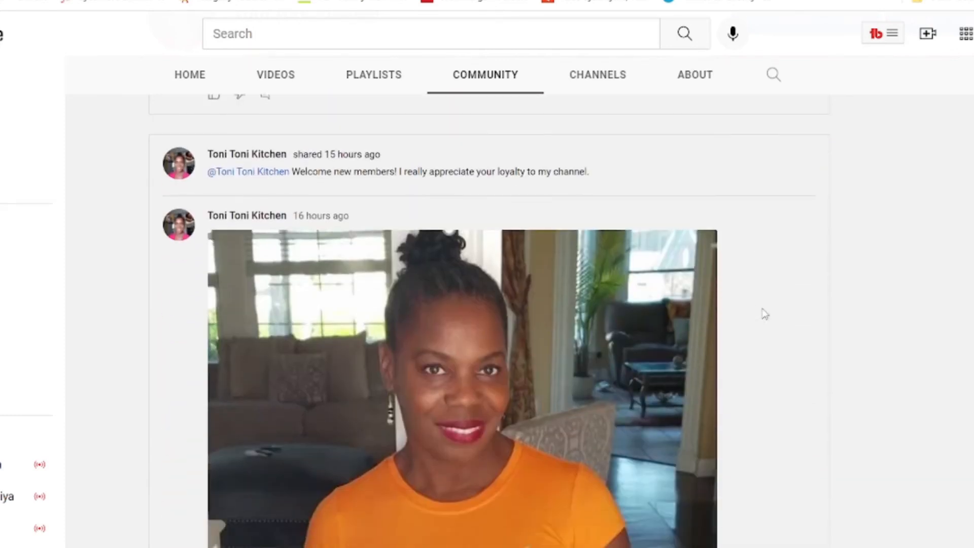
{"action": "scroll", "coordinate": [764, 314], "scroll_direction": "down", "scroll_amount": 3}
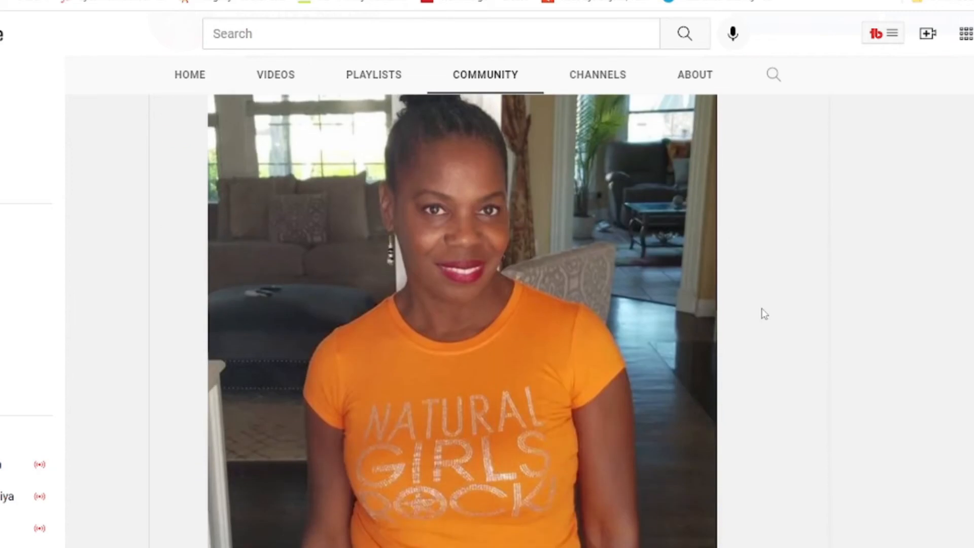
{"action": "scroll", "coordinate": [764, 313], "scroll_direction": "up", "scroll_amount": 1}
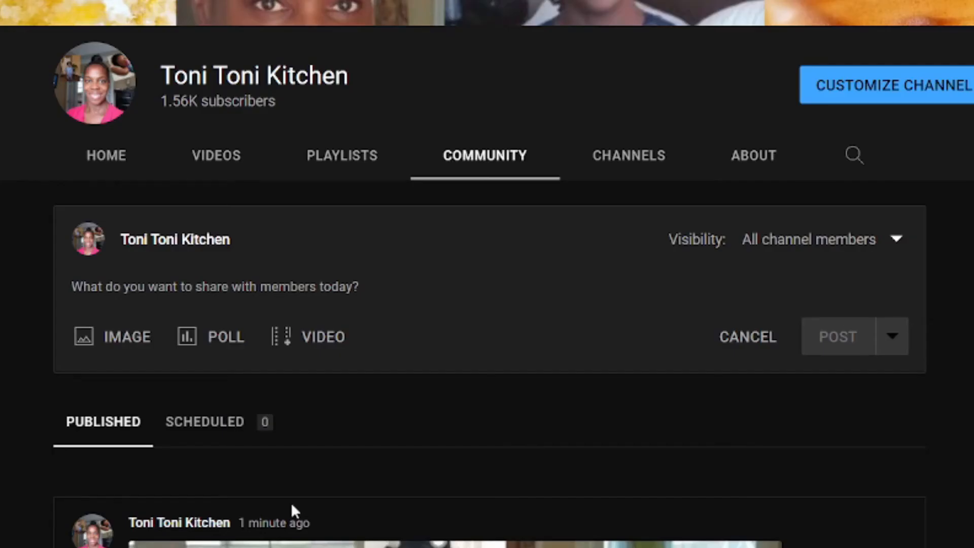
- Set the community post's visibility to All channel members and check the scheduled posts
{"action": "left_click", "coordinate": [106, 424]}
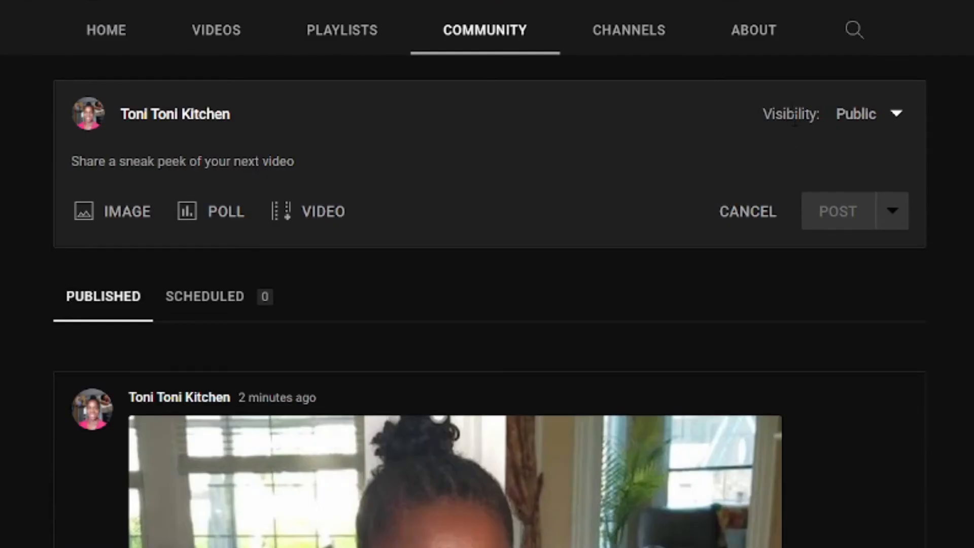
{"action": "left_click", "coordinate": [898, 115]}
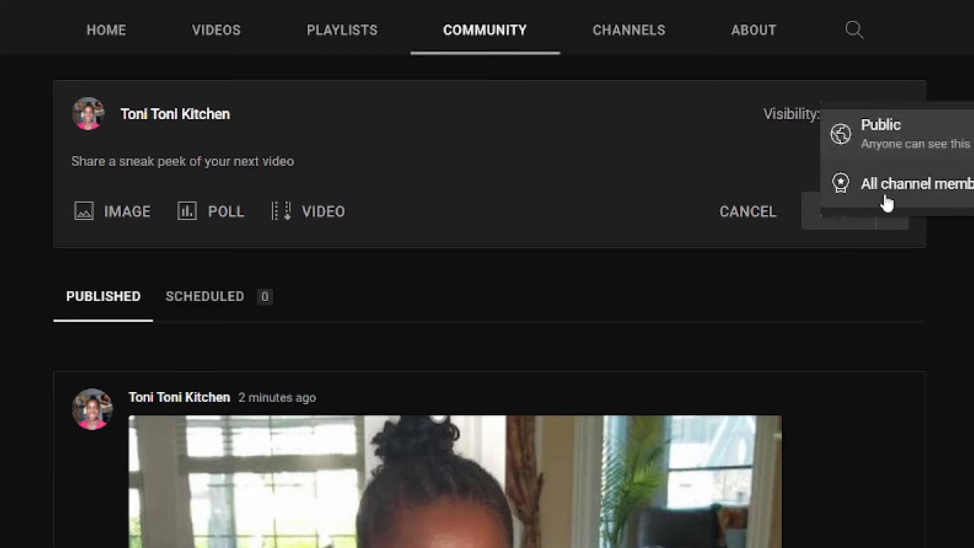
{"action": "left_click", "coordinate": [919, 192]}
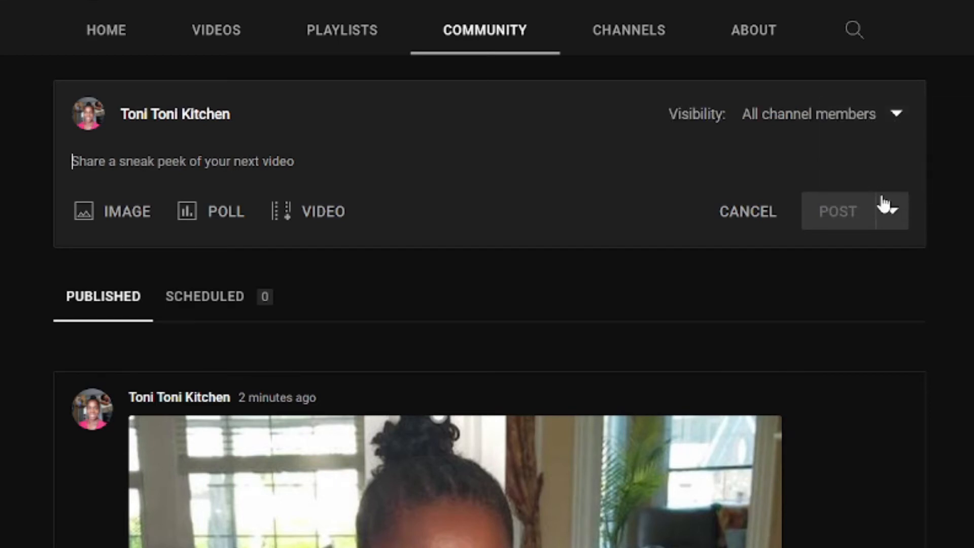
{"action": "left_click", "coordinate": [215, 300]}
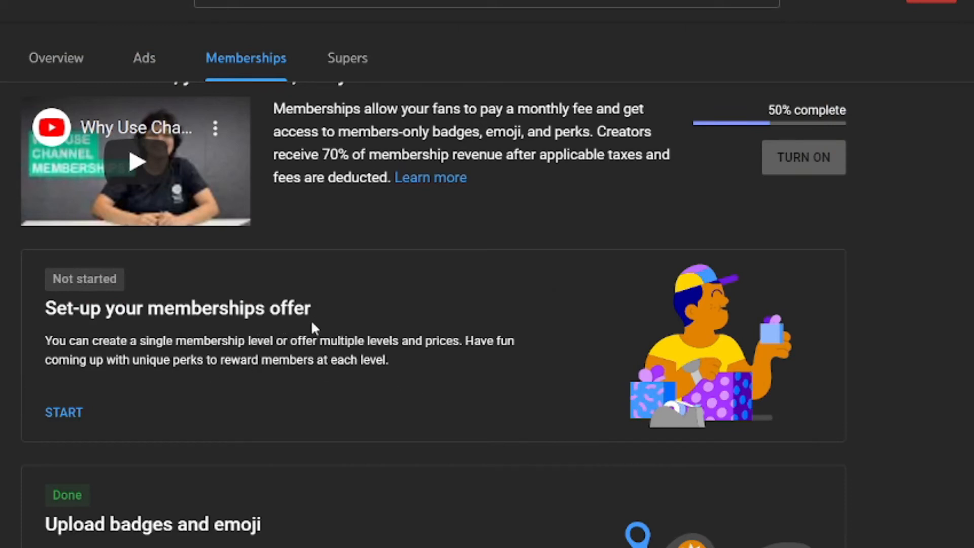
- Start the memberships offer set-up and preview the from-scratch, one-, three- and four-level templates
{"action": "left_click", "coordinate": [75, 414]}
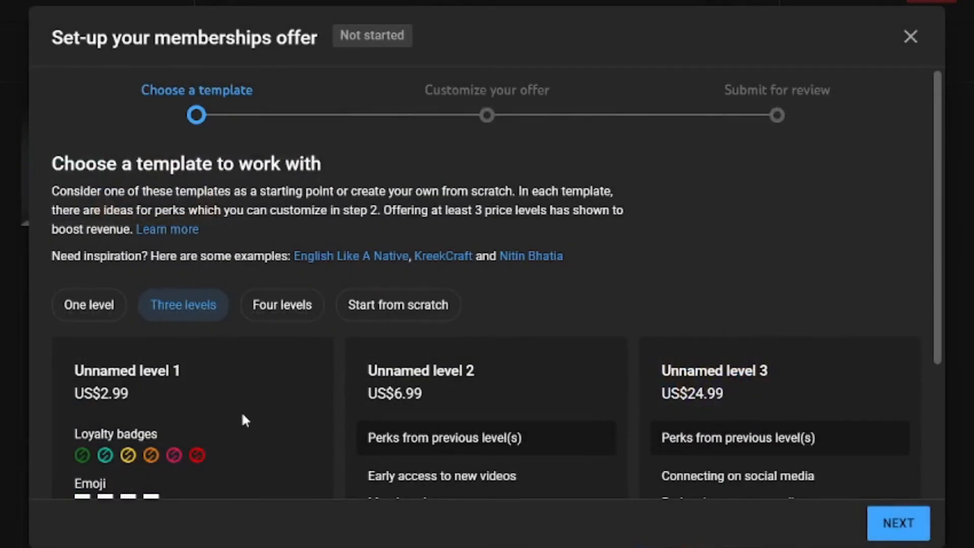
{"action": "scroll", "coordinate": [718, 290], "scroll_direction": "down", "scroll_amount": 2}
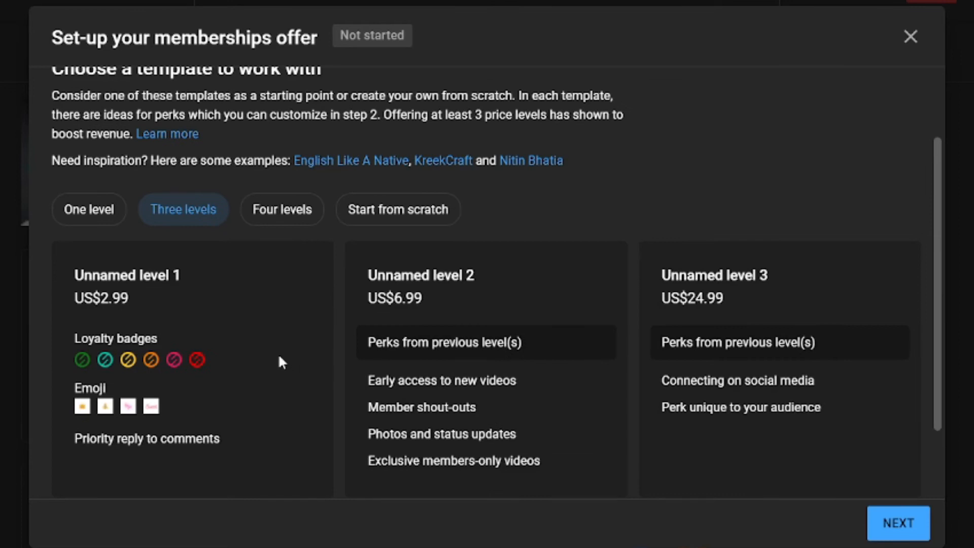
{"action": "left_click", "coordinate": [398, 208]}
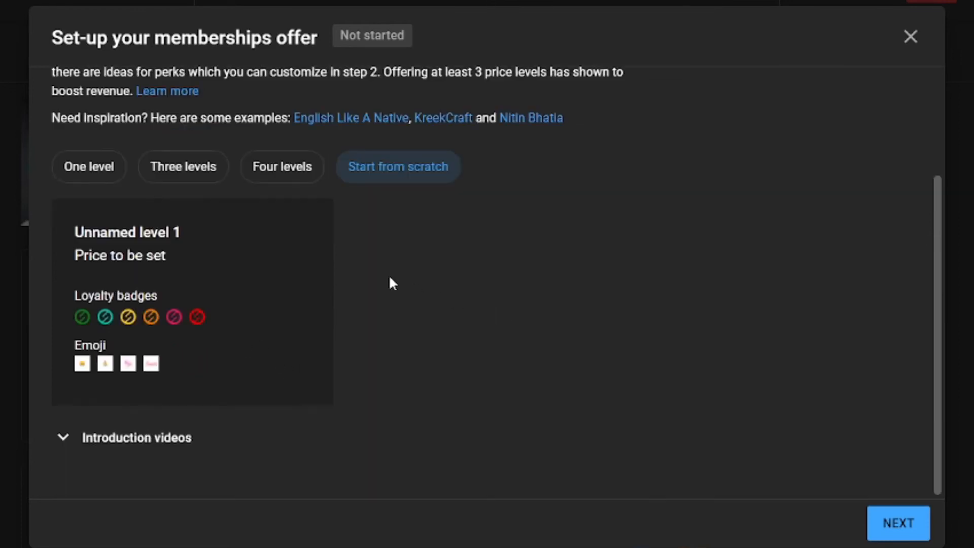
{"action": "left_click", "coordinate": [91, 172]}
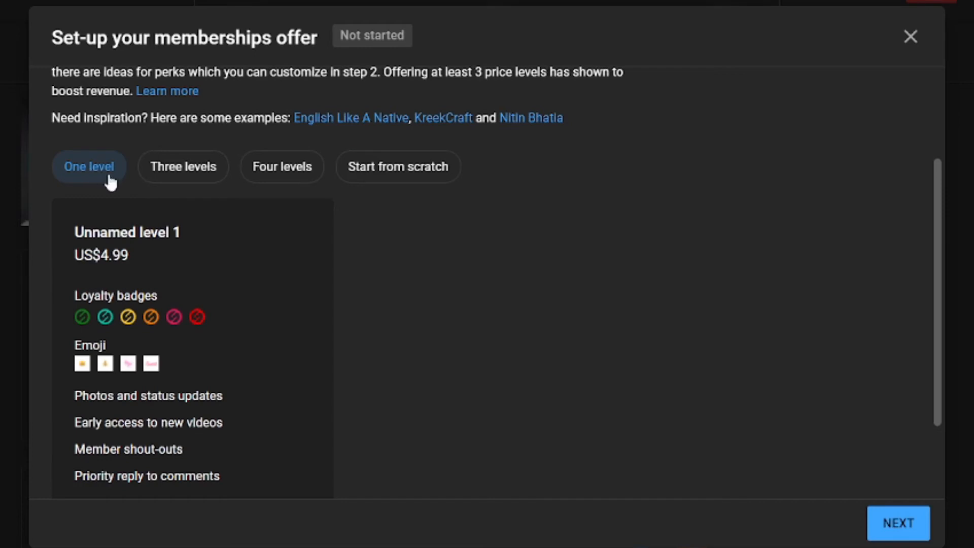
{"action": "left_click", "coordinate": [194, 184]}
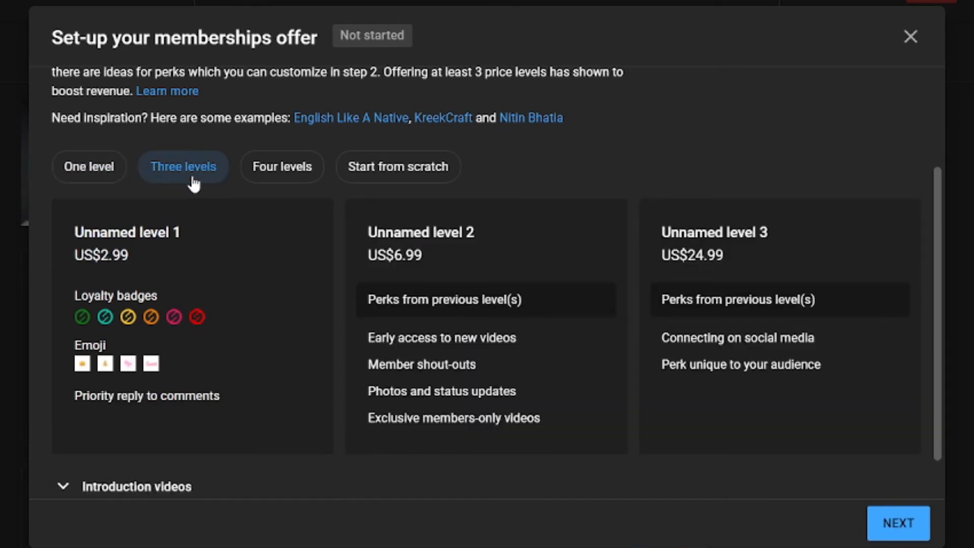
{"action": "left_click", "coordinate": [281, 181]}
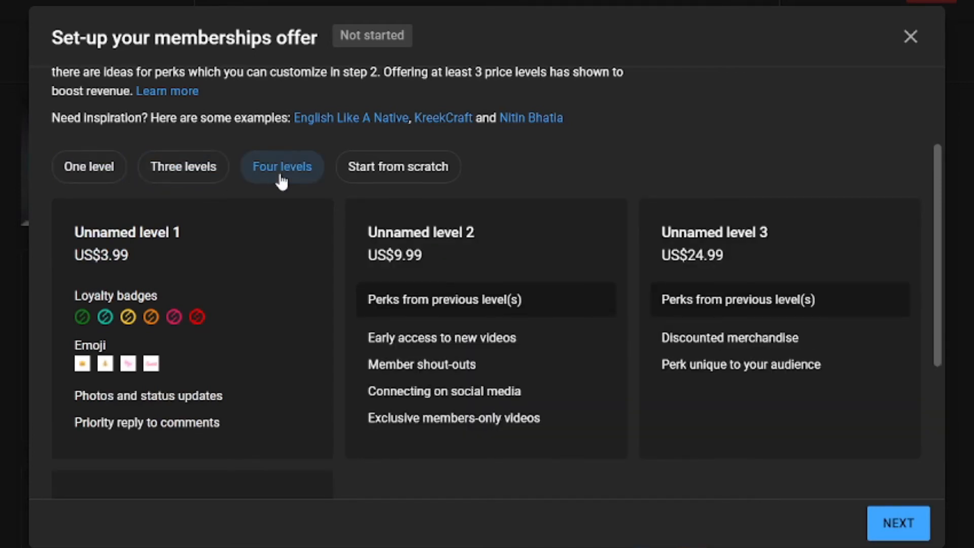
- Choose the Three levels template priced US$2.99, US$6.99 and US$24.99
{"action": "scroll", "coordinate": [573, 250], "scroll_direction": "down", "scroll_amount": 4}
{"action": "scroll", "coordinate": [542, 222], "scroll_direction": "up", "scroll_amount": 2}
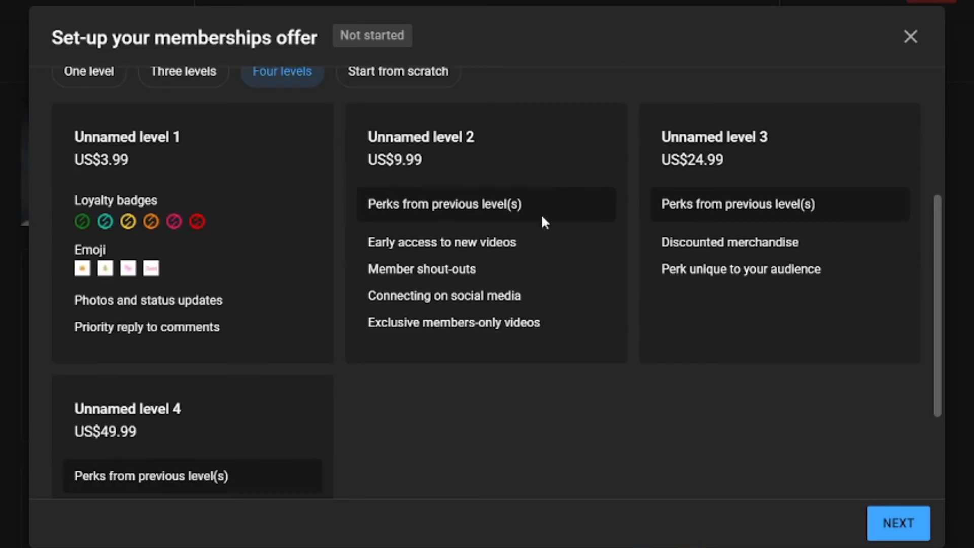
{"action": "scroll", "coordinate": [456, 165], "scroll_direction": "up", "scroll_amount": 2}
{"action": "left_click", "coordinate": [428, 169]}
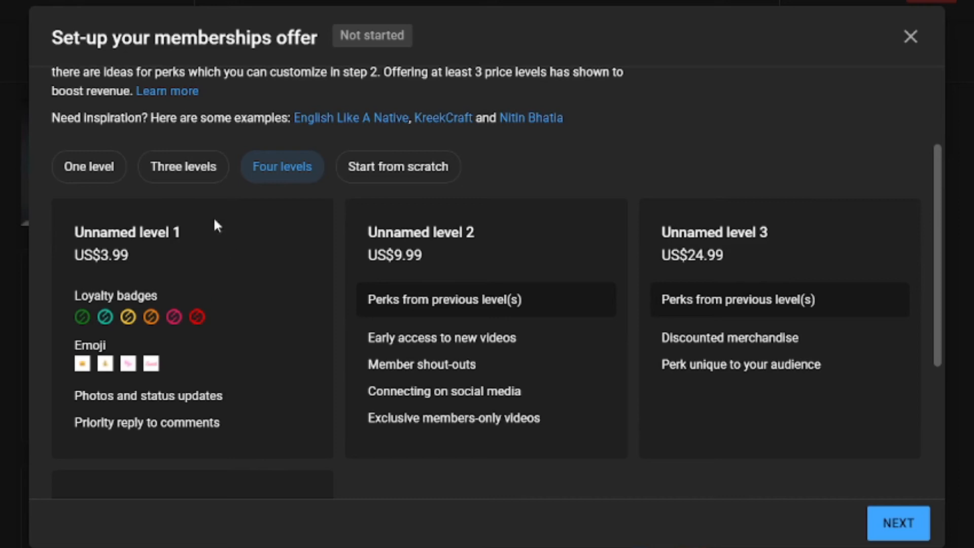
{"action": "left_click", "coordinate": [200, 170]}
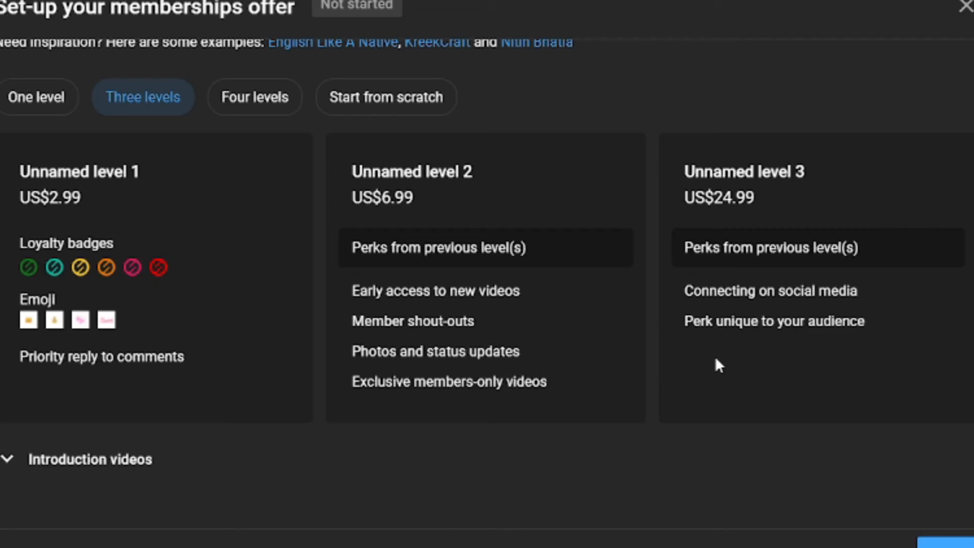
{"action": "scroll", "coordinate": [715, 359], "scroll_direction": "up", "scroll_amount": 4}
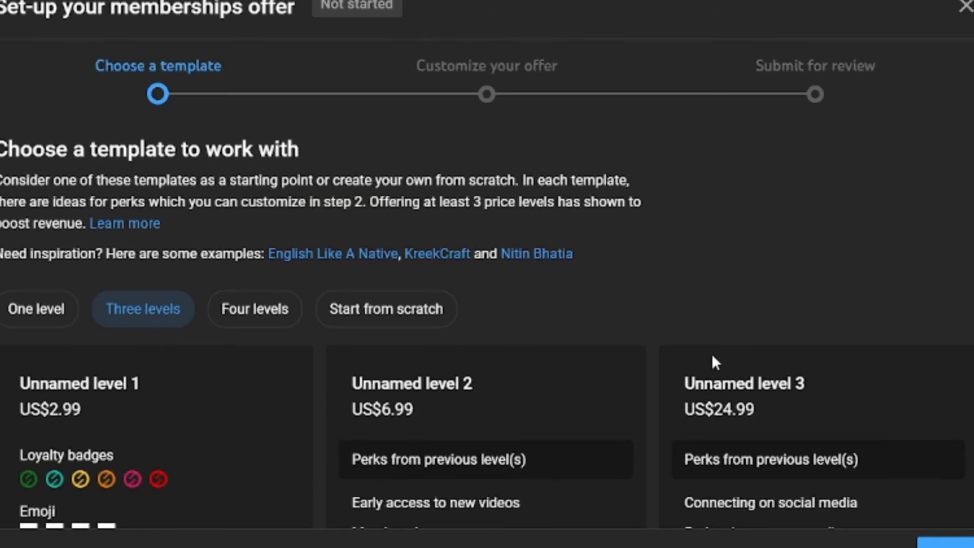
{"action": "scroll", "coordinate": [715, 357], "scroll_direction": "down", "scroll_amount": 4}
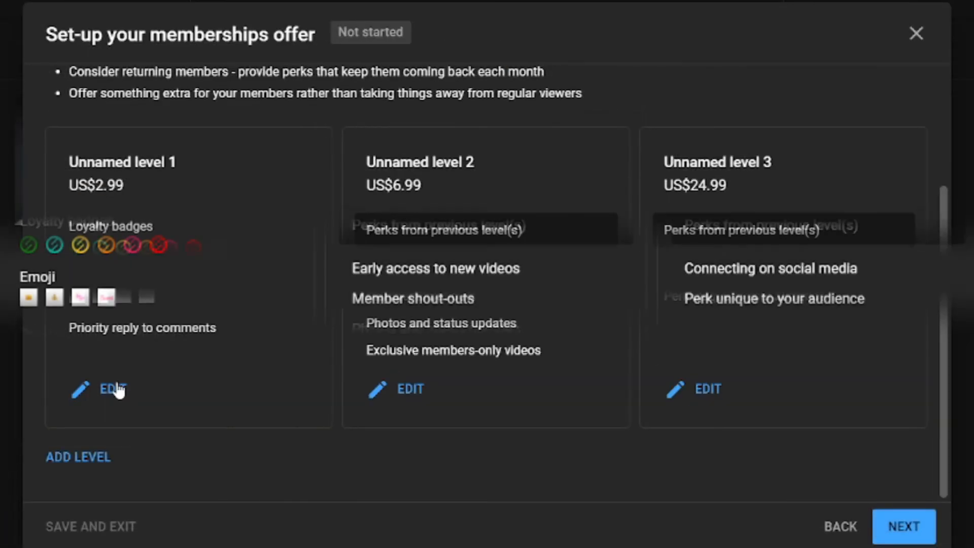
- Rename membership level 1 to 'Q & A', keeping US$2.99 and priority comment replies
{"action": "left_click", "coordinate": [121, 384]}
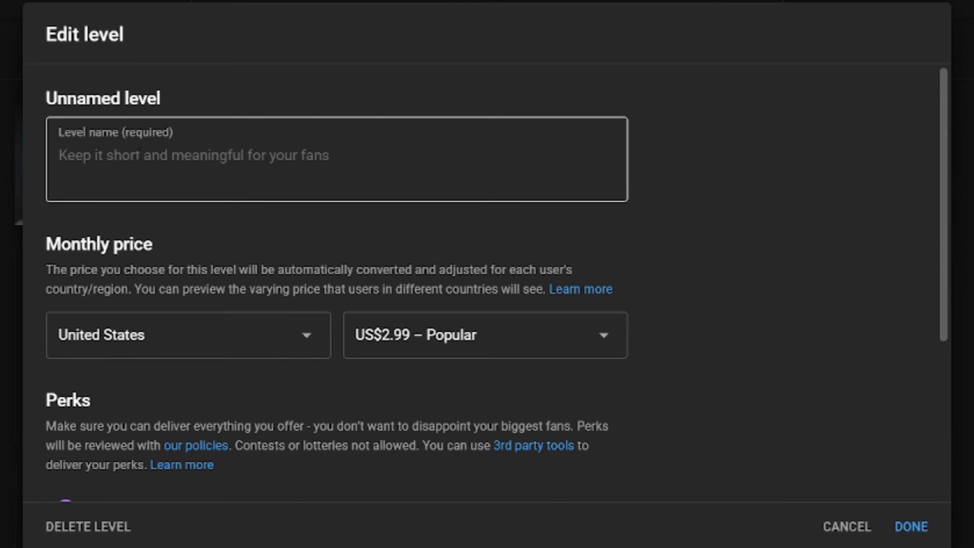
{"action": "scroll", "coordinate": [255, 178], "scroll_direction": "down", "scroll_amount": 5}
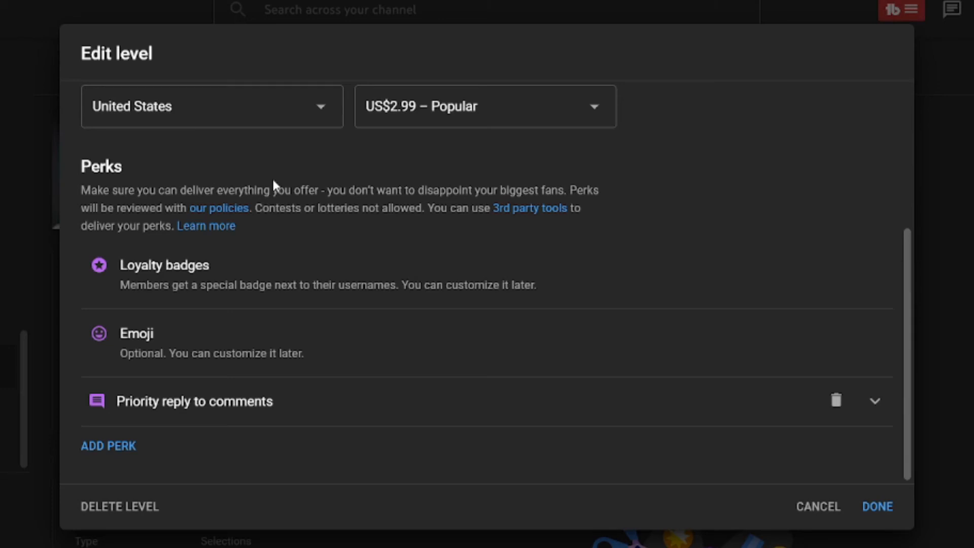
{"action": "scroll", "coordinate": [676, 341], "scroll_direction": "up", "scroll_amount": 5}
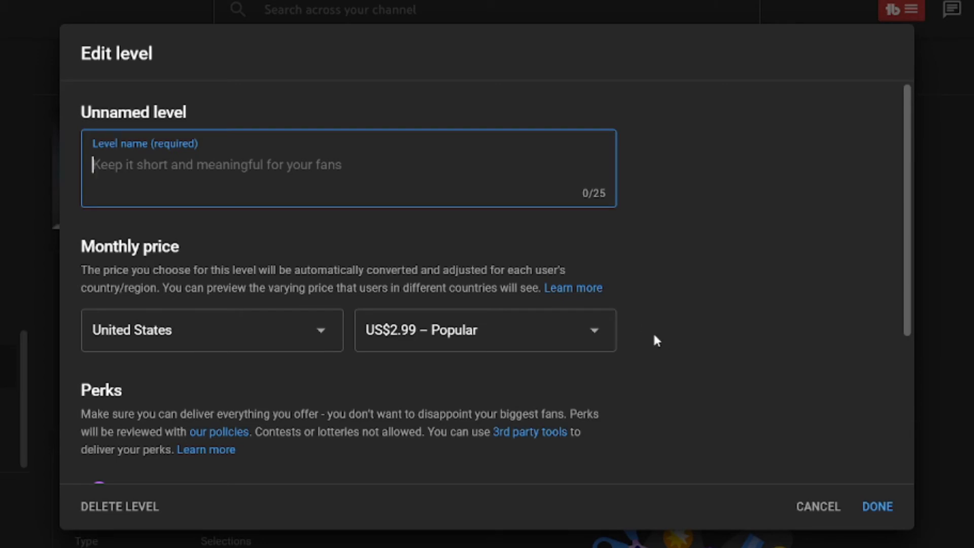
{"action": "type", "text": "Q "}
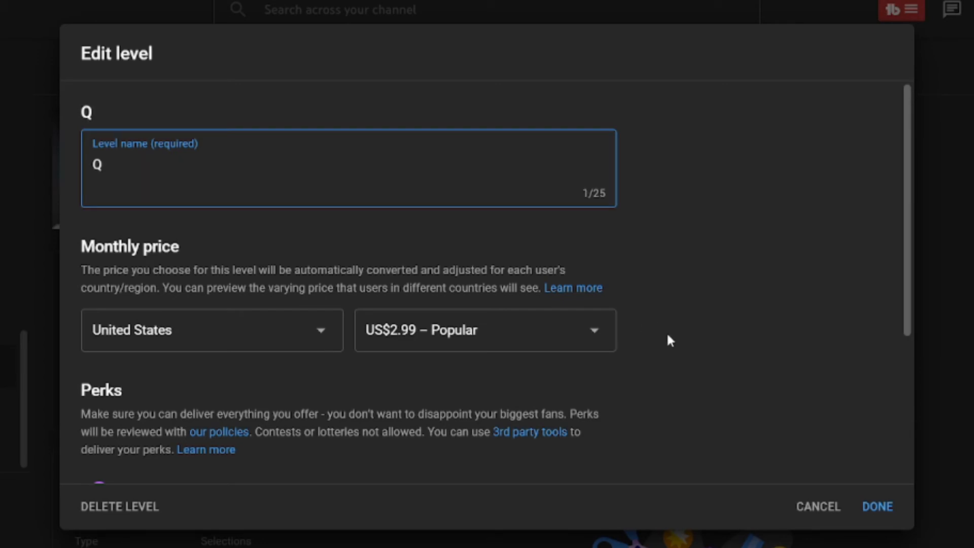
{"action": "type", "text": "& A"}
{"action": "scroll", "coordinate": [720, 342], "scroll_direction": "down", "scroll_amount": 3}
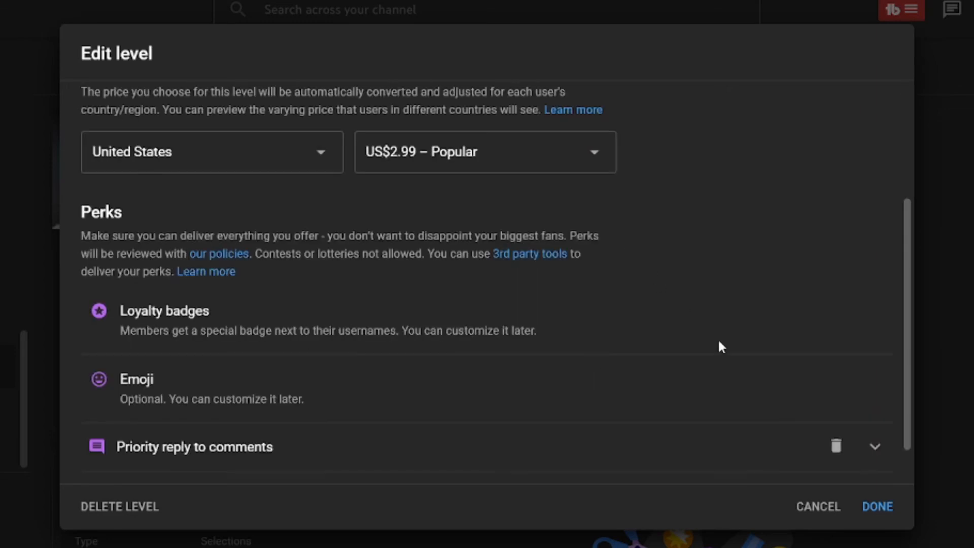
{"action": "left_click", "coordinate": [868, 507]}
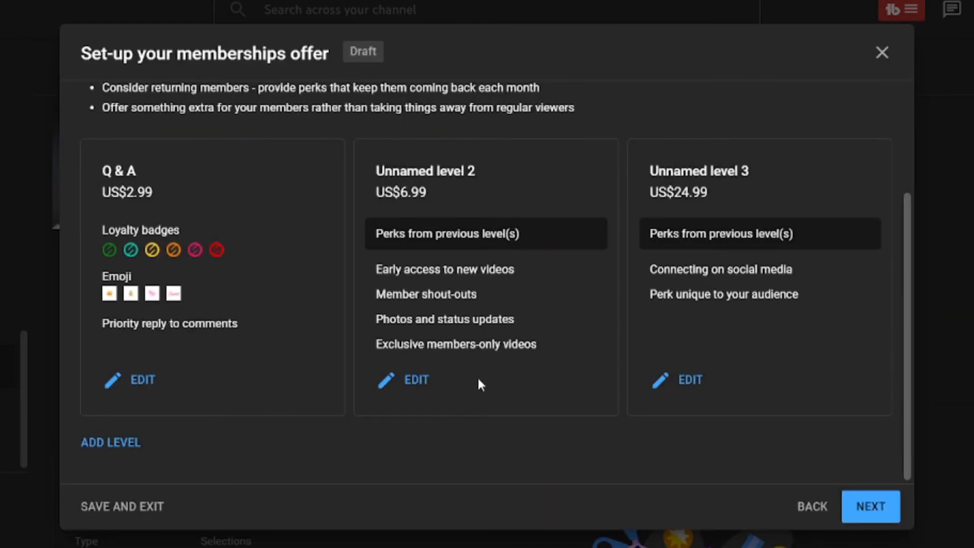
- Name the US$6.99 second level 'Previews and Shout Outs!'
{"action": "left_click", "coordinate": [414, 380]}
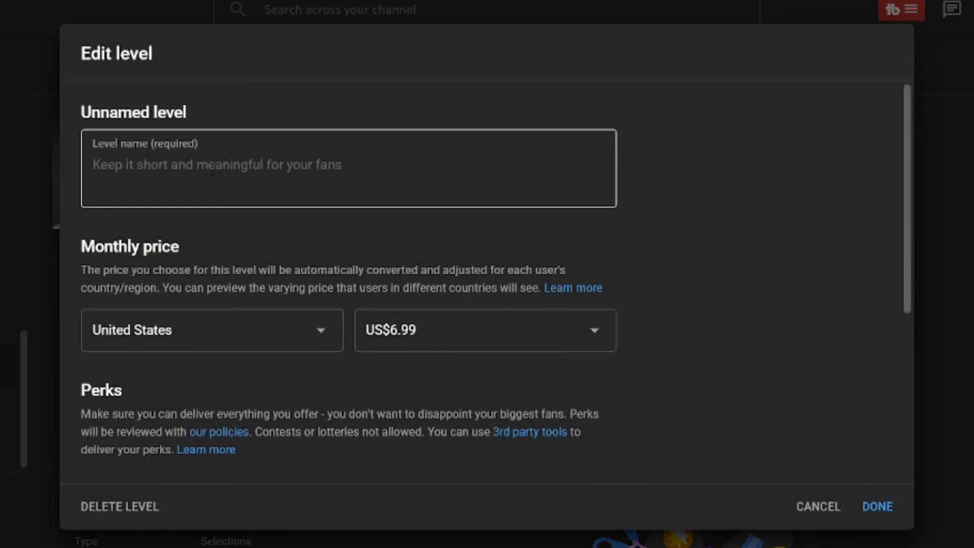
{"action": "left_click", "coordinate": [301, 198]}
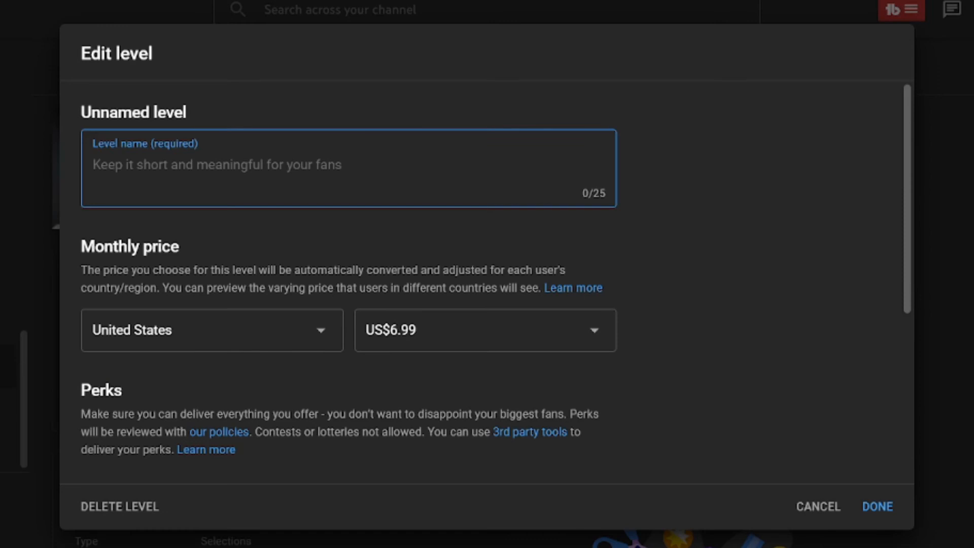
{"action": "type", "text": "P"}
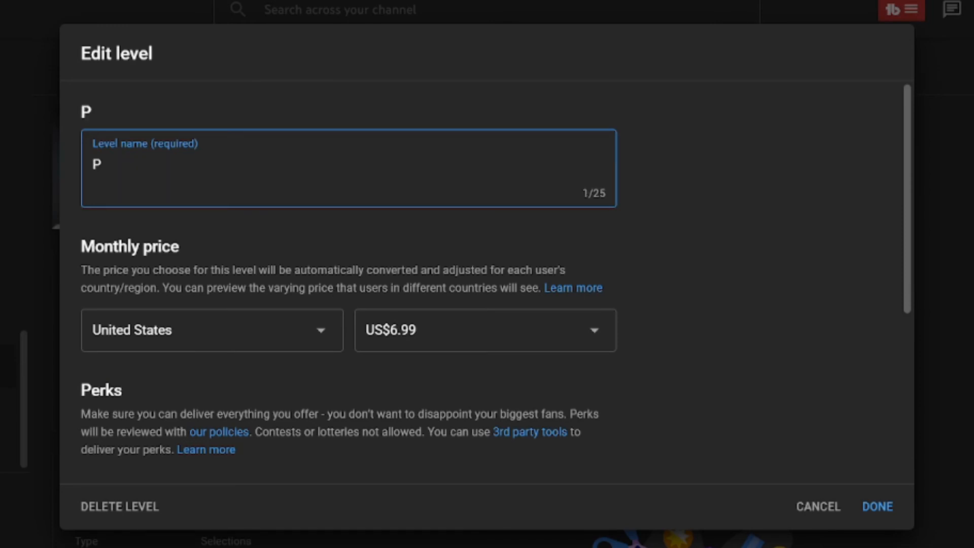
{"action": "type", "text": "reviews "}
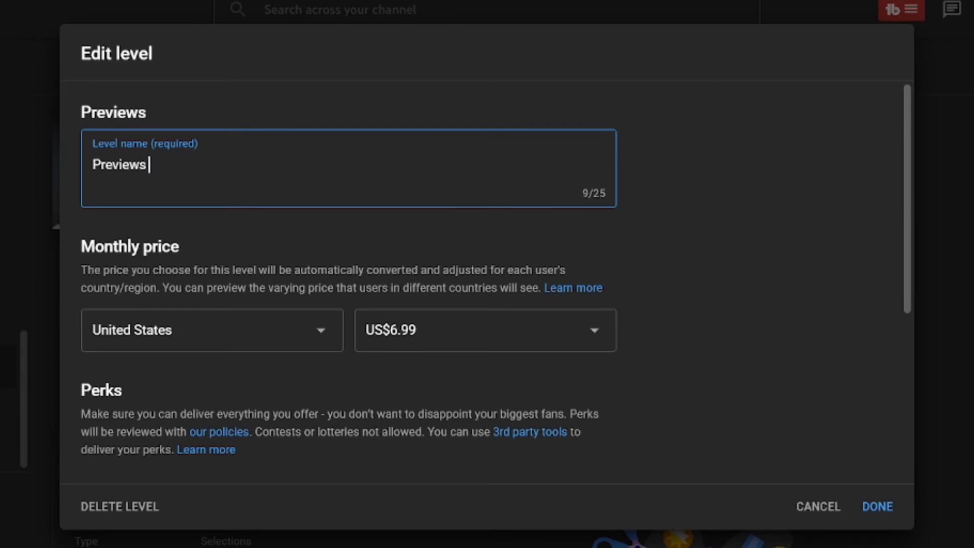
{"action": "type", "text": "and Shou"}
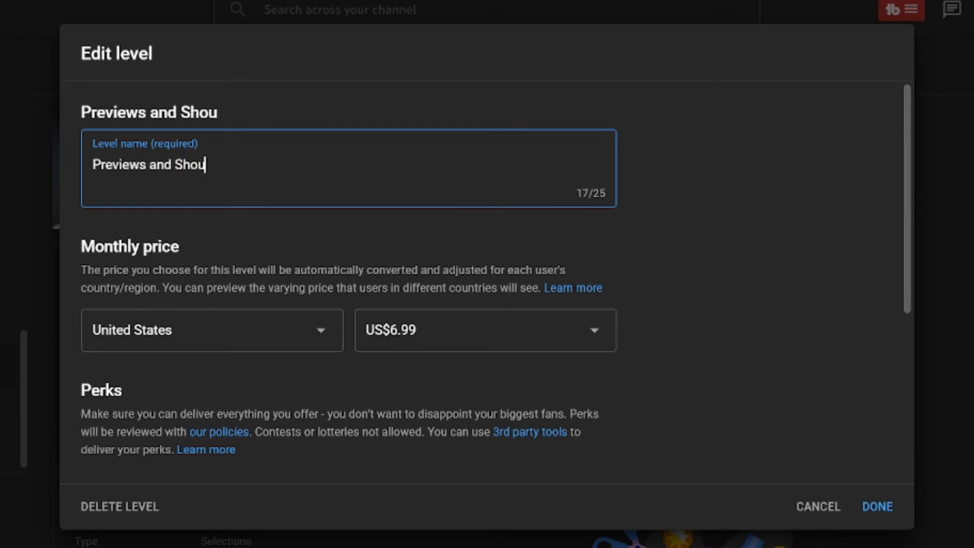
{"action": "type", "text": "t Out"}
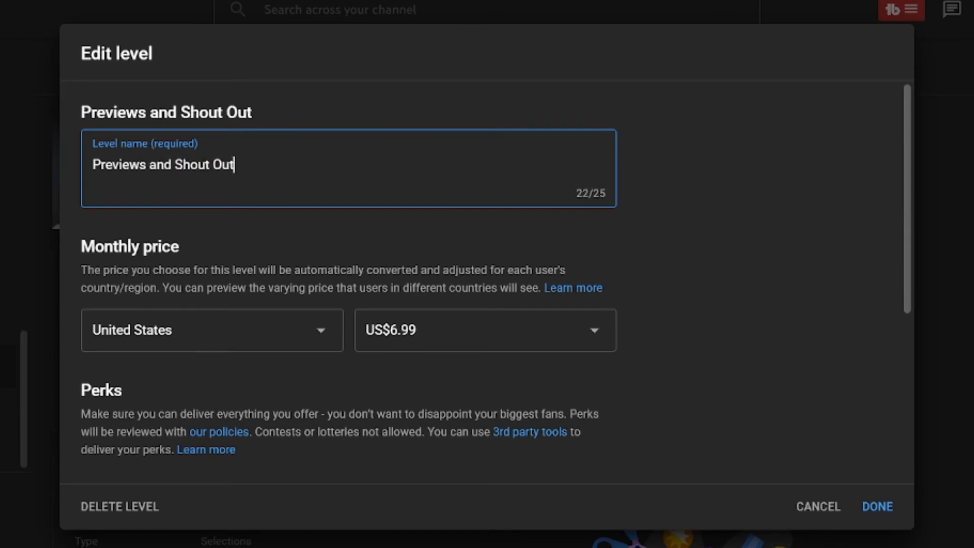
{"action": "type", "text": "s!"}
{"action": "scroll", "coordinate": [737, 321], "scroll_direction": "down", "scroll_amount": 5}
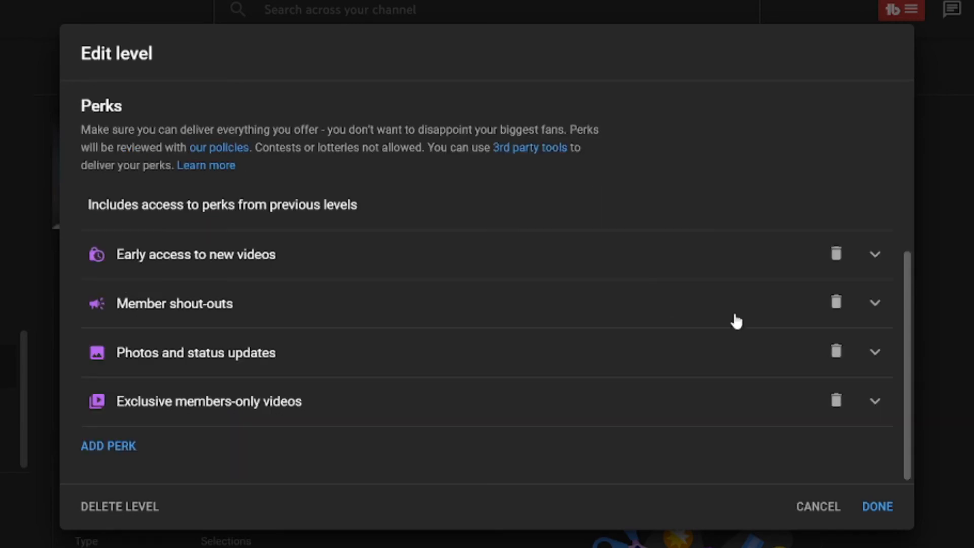
{"action": "left_click", "coordinate": [869, 506]}
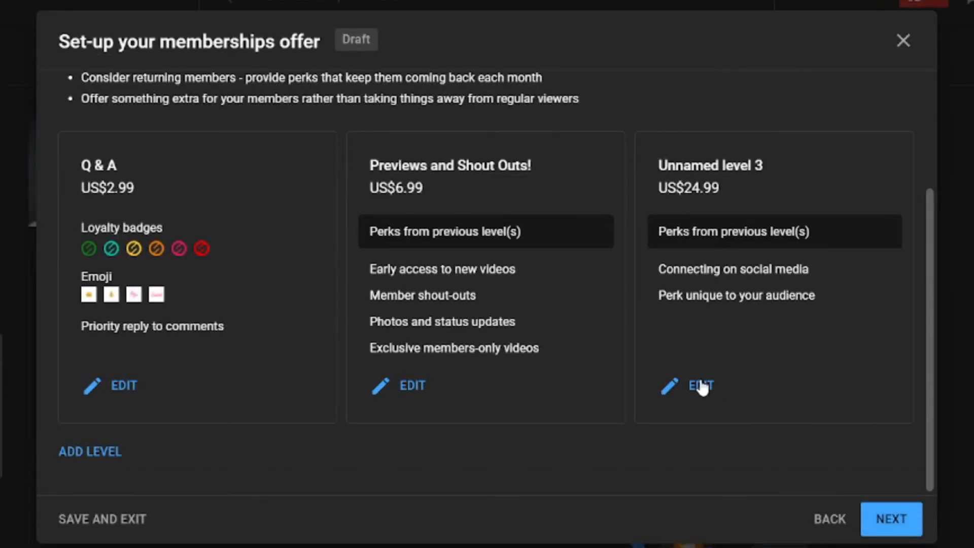
- Name the US$24.99 third level 'Let's Connect'
{"action": "left_click", "coordinate": [702, 386]}
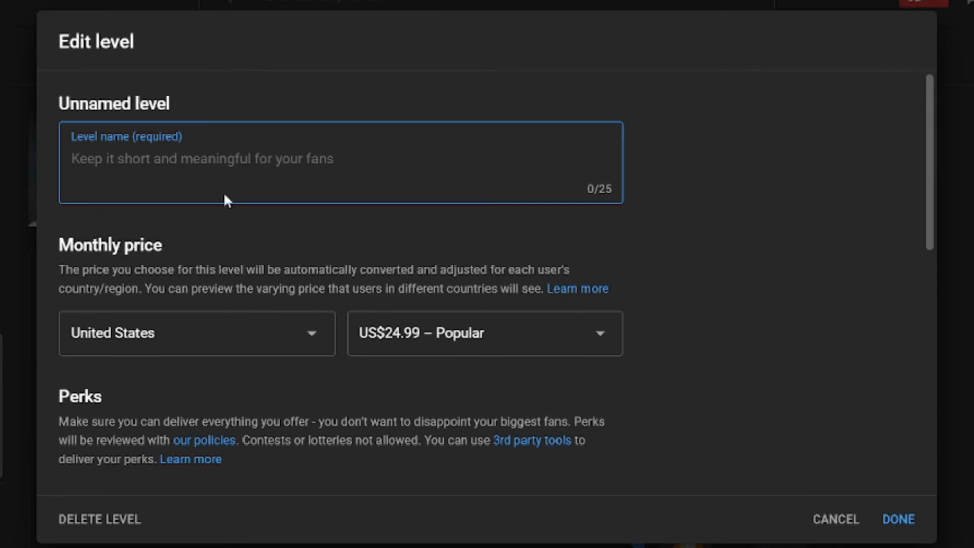
{"action": "type", "text": "Let's "}
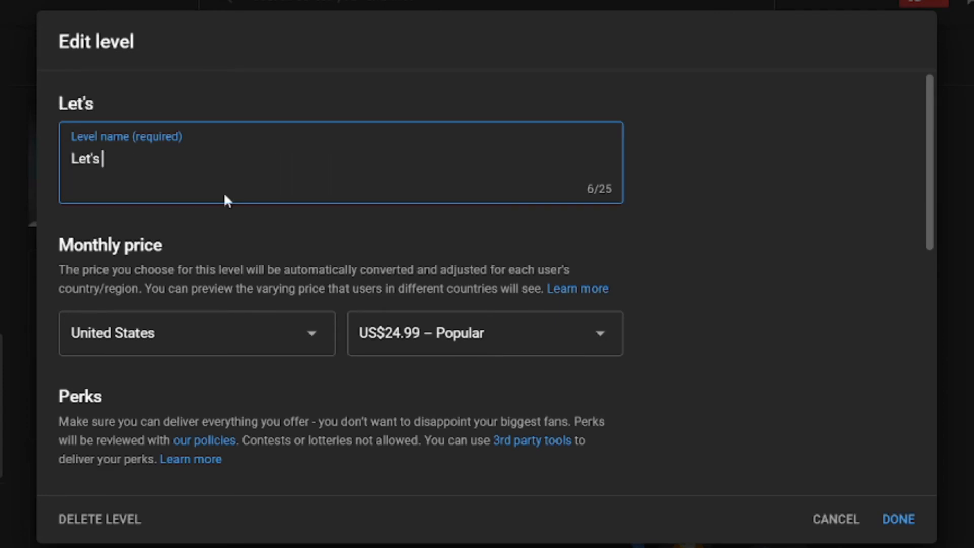
{"action": "type", "text": "Conn"}
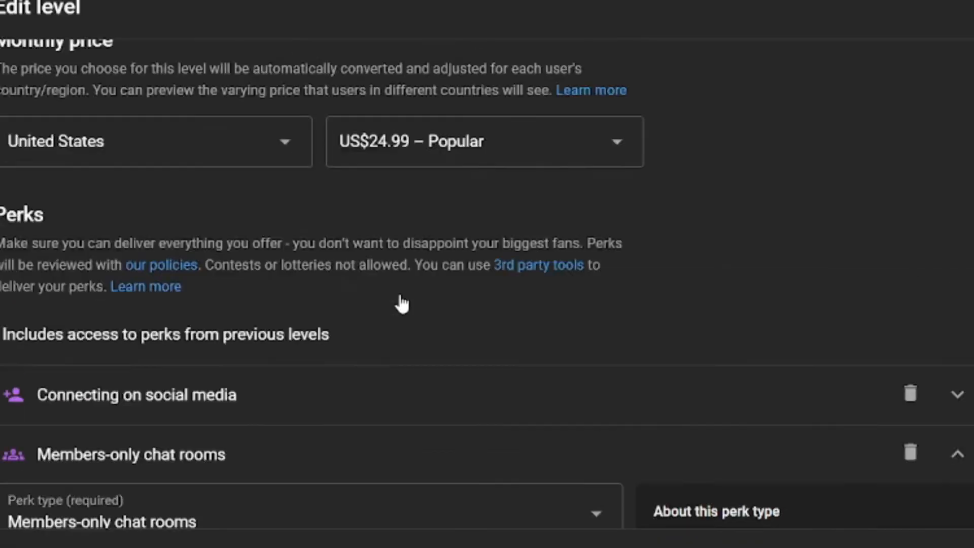
{"action": "scroll", "coordinate": [399, 296], "scroll_direction": "up", "scroll_amount": 1}
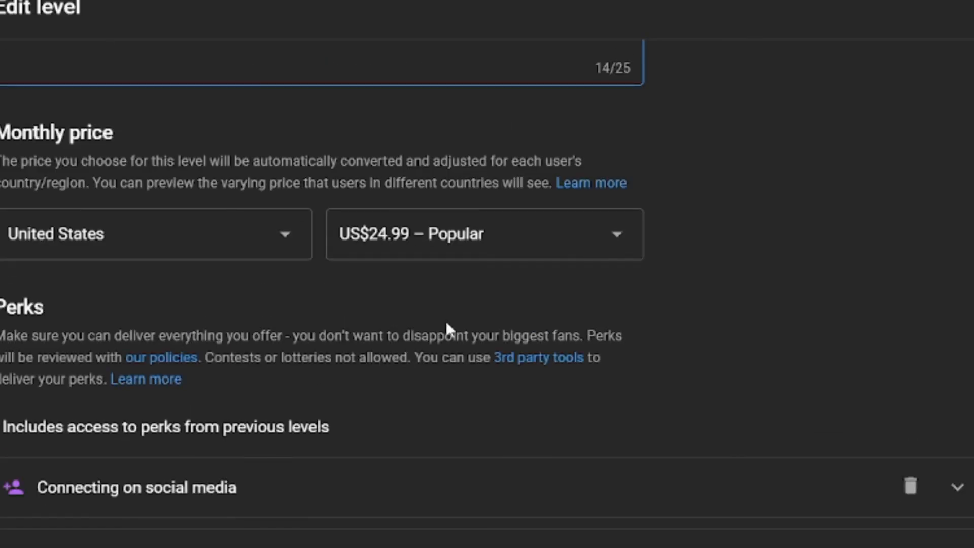
{"action": "scroll", "coordinate": [521, 338], "scroll_direction": "down", "scroll_amount": 5}
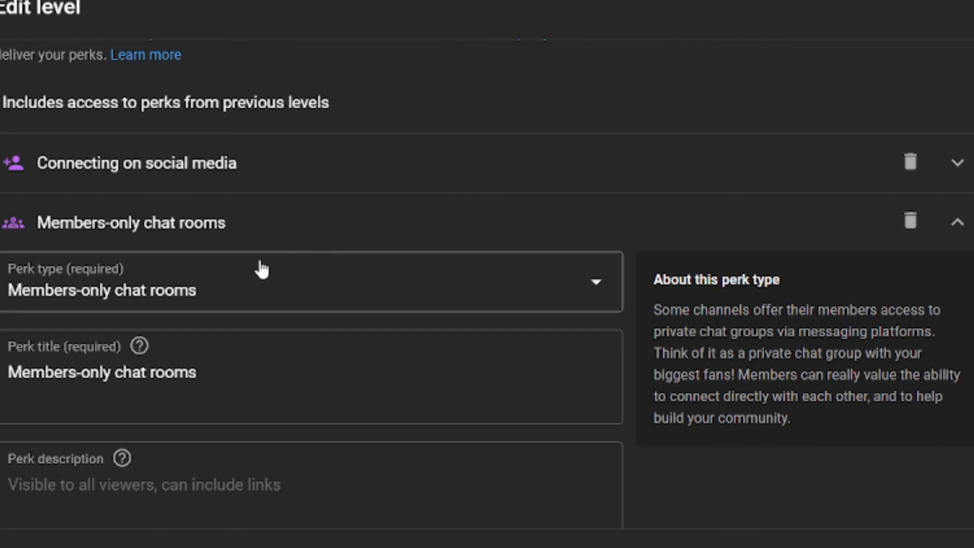
- Fill in the Members-only chat rooms perk details and save the level
{"action": "left_click", "coordinate": [303, 362]}
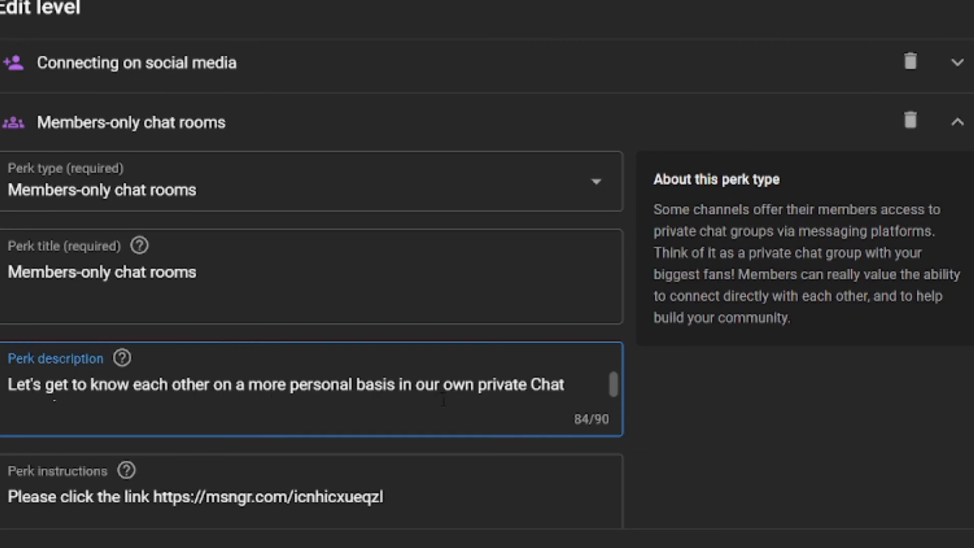
{"action": "scroll", "coordinate": [517, 398], "scroll_direction": "down", "scroll_amount": 1}
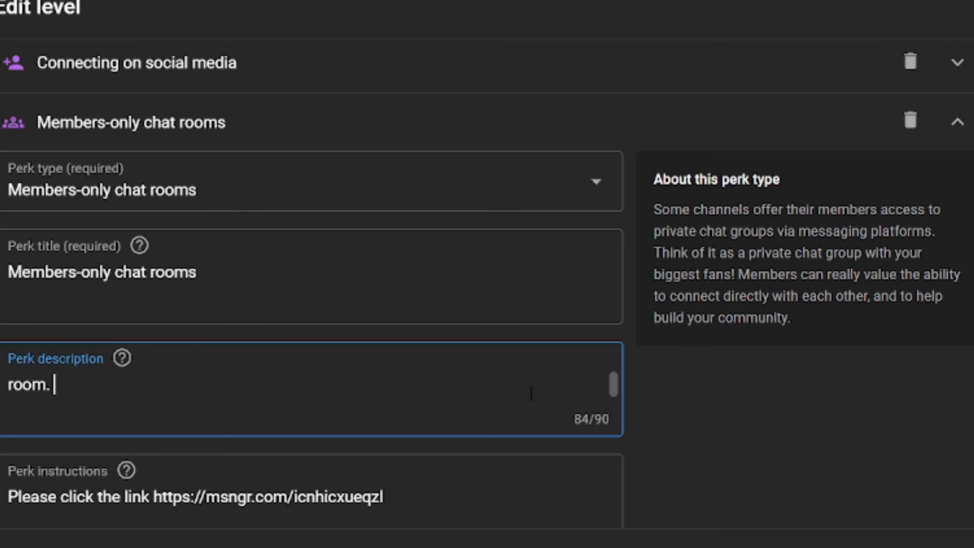
{"action": "scroll", "coordinate": [671, 435], "scroll_direction": "down", "scroll_amount": 2}
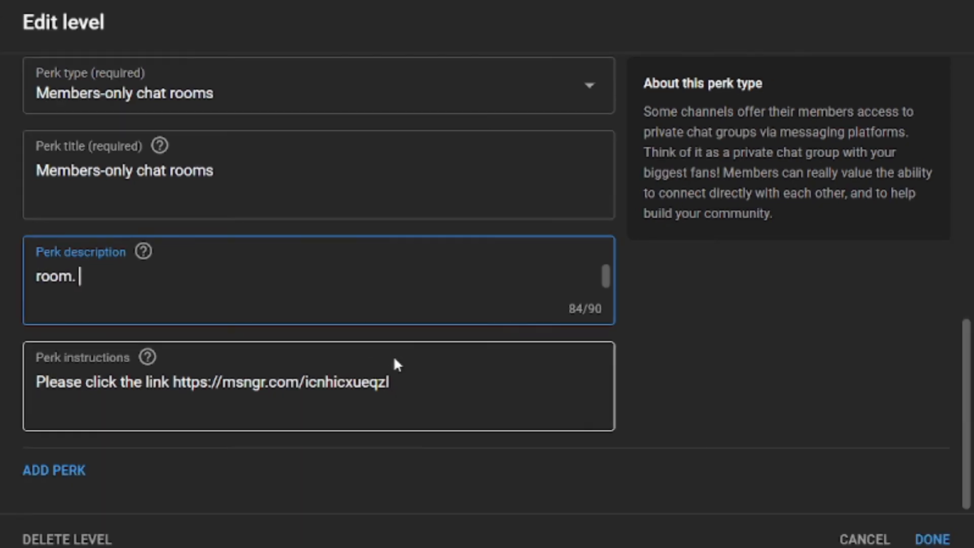
{"action": "left_click", "coordinate": [932, 539]}
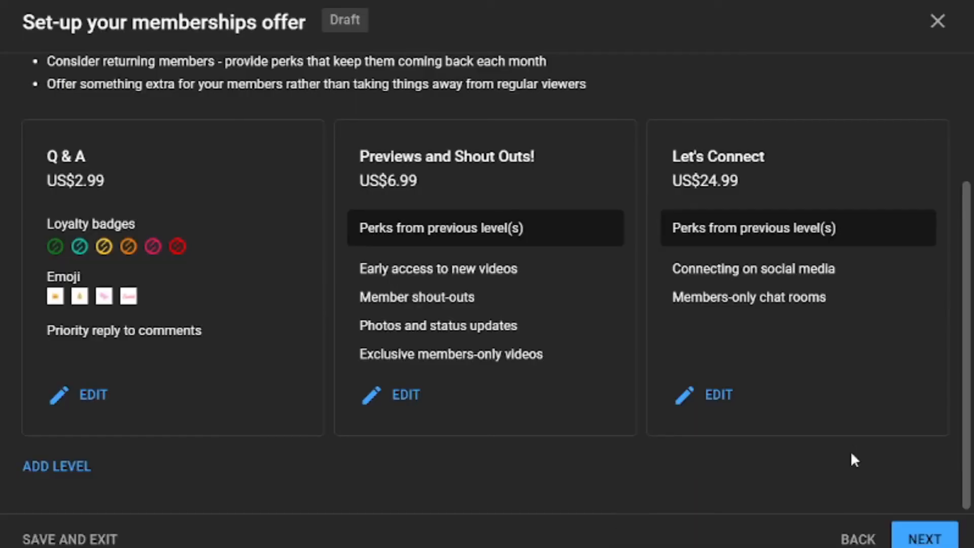
- Review the three-level draft, accept that prices can't change after approval, and submit for review
{"action": "left_click", "coordinate": [940, 540]}
{"action": "scroll", "coordinate": [677, 121], "scroll_direction": "up", "scroll_amount": 2}
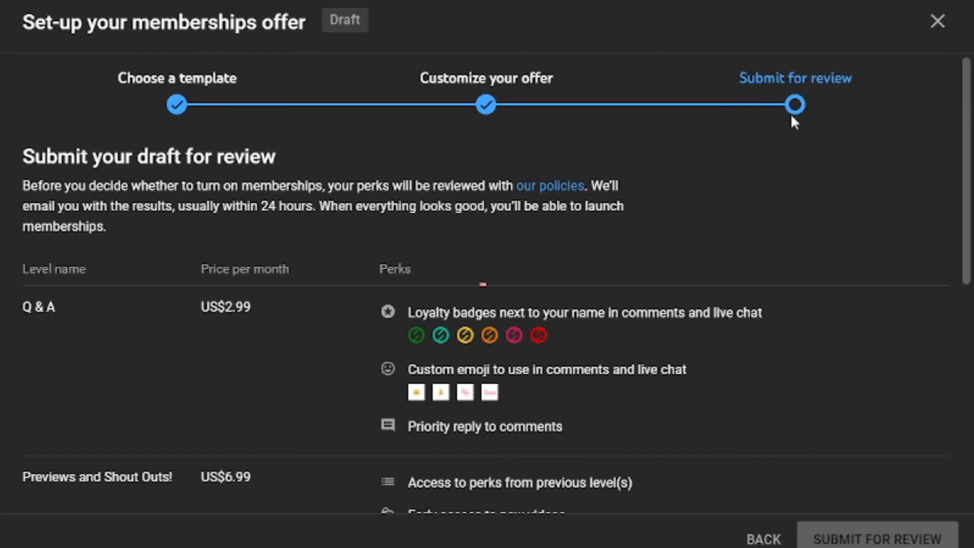
{"action": "scroll", "coordinate": [801, 142], "scroll_direction": "down", "scroll_amount": 2}
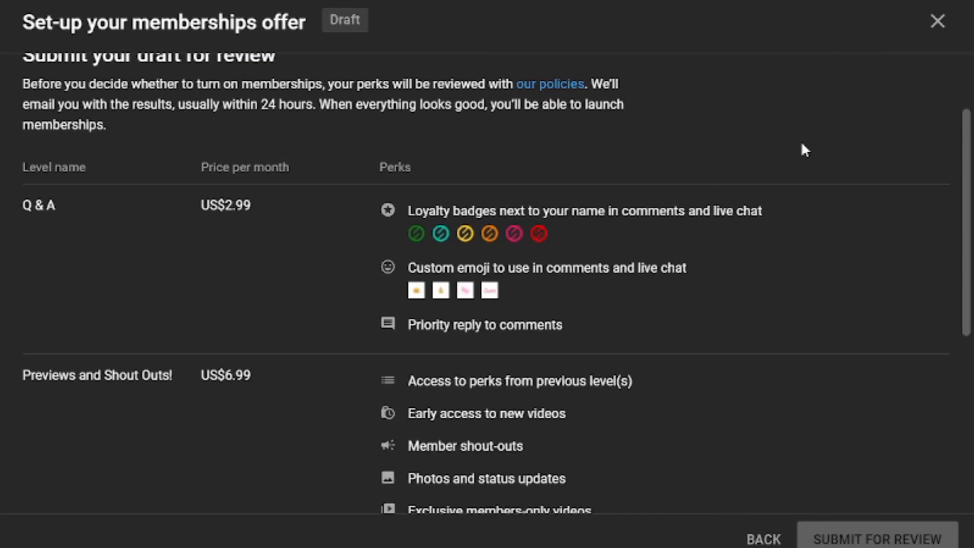
{"action": "scroll", "coordinate": [801, 144], "scroll_direction": "up", "scroll_amount": 2}
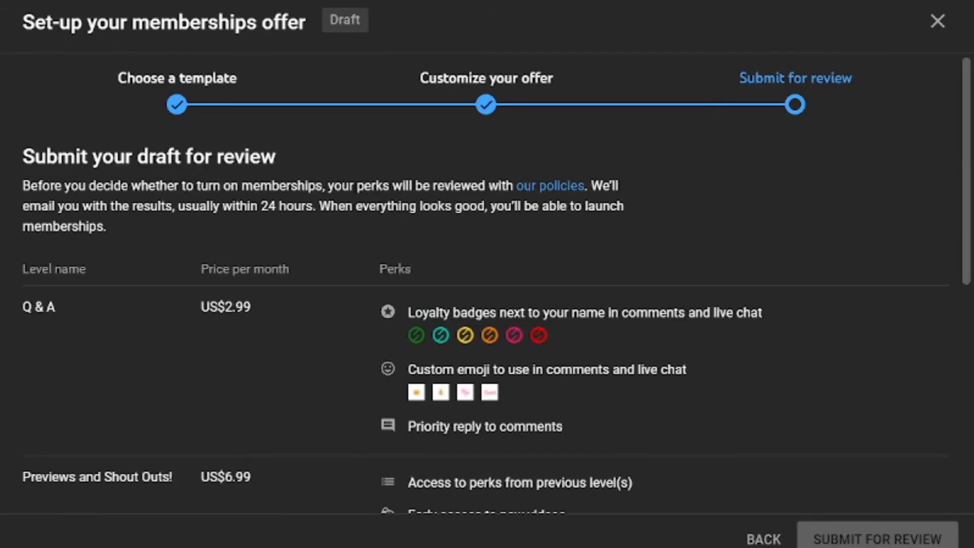
{"action": "scroll", "coordinate": [541, 247], "scroll_direction": "down", "scroll_amount": 6}
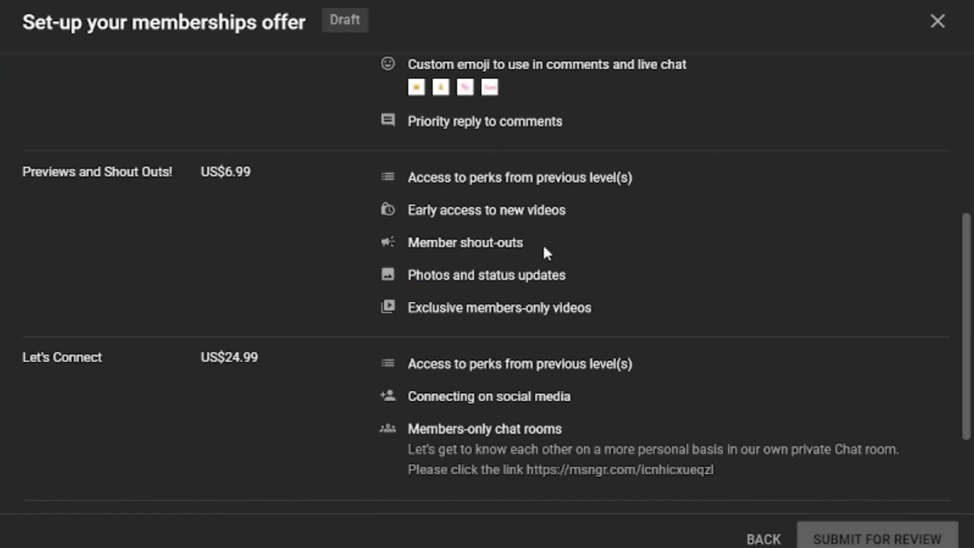
{"action": "scroll", "coordinate": [542, 244], "scroll_direction": "down", "scroll_amount": 3}
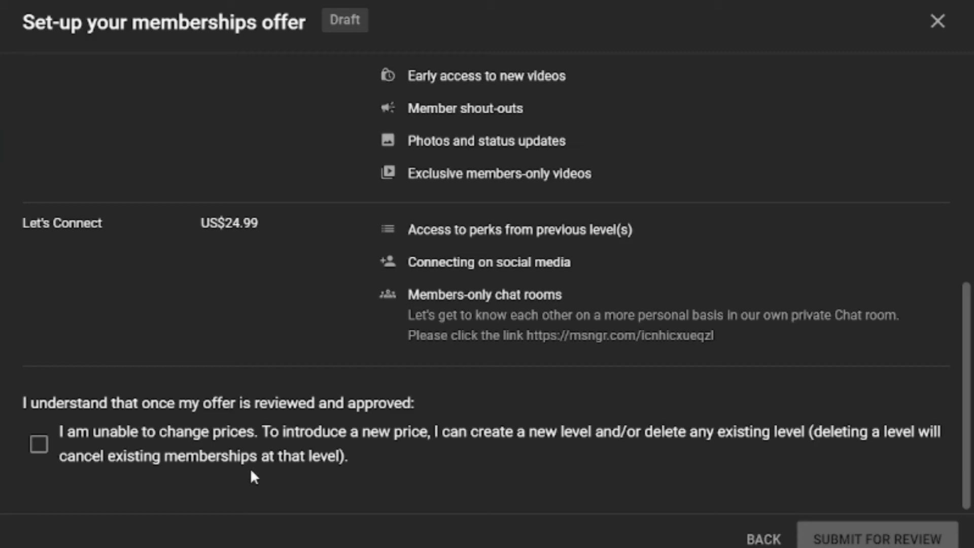
{"action": "left_click", "coordinate": [37, 445]}
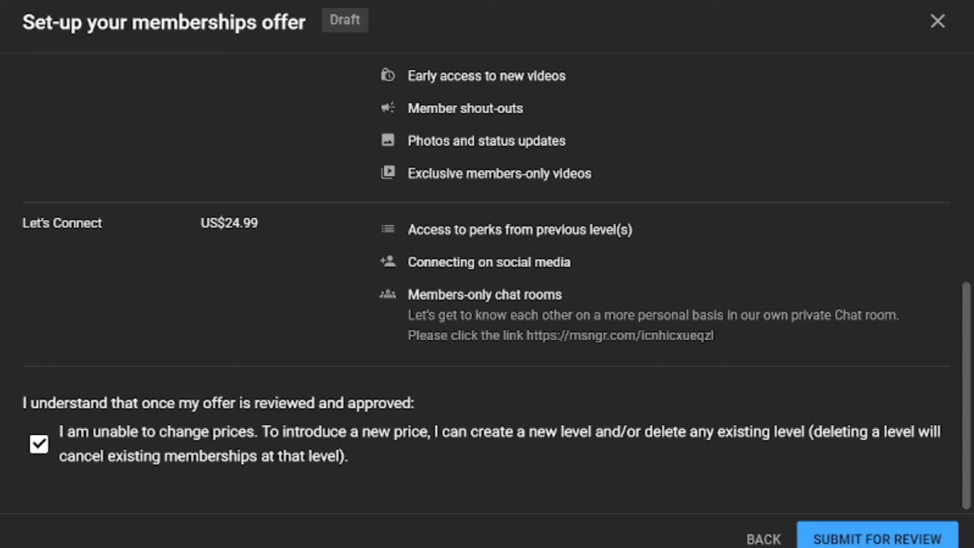
{"action": "left_click", "coordinate": [891, 541]}
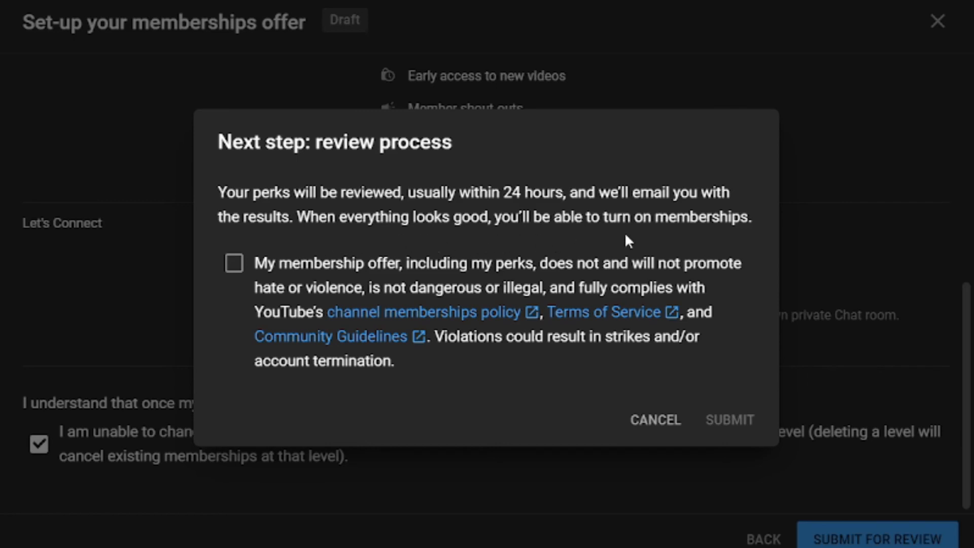
- Agree to the channel memberships policy and submit the three-level offer
{"action": "left_click", "coordinate": [234, 262]}
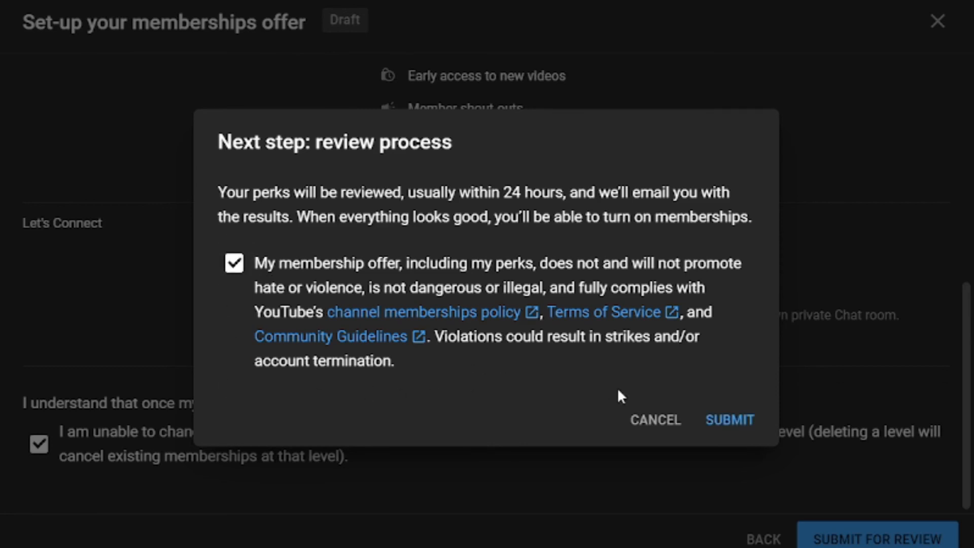
{"action": "left_click", "coordinate": [730, 421]}
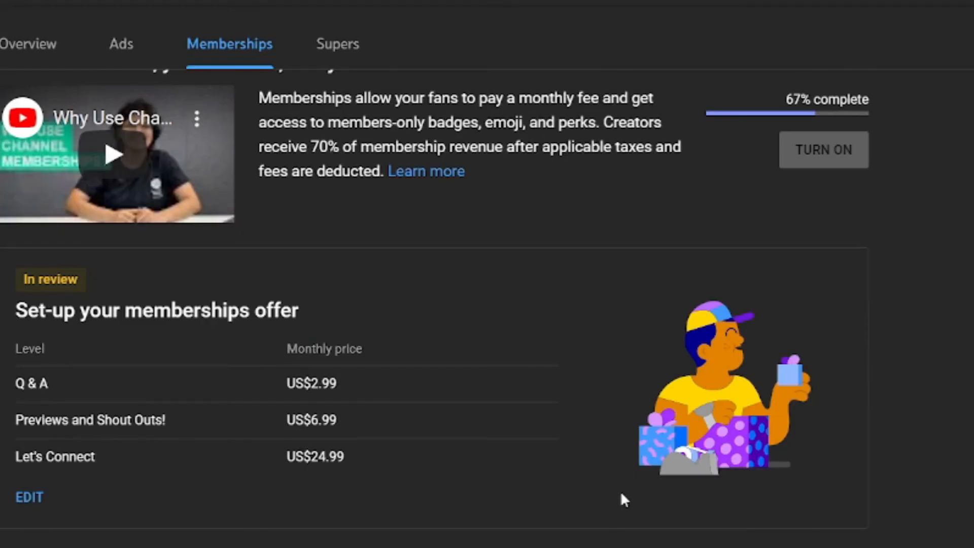
{"action": "scroll", "coordinate": [530, 406], "scroll_direction": "down", "scroll_amount": 2}
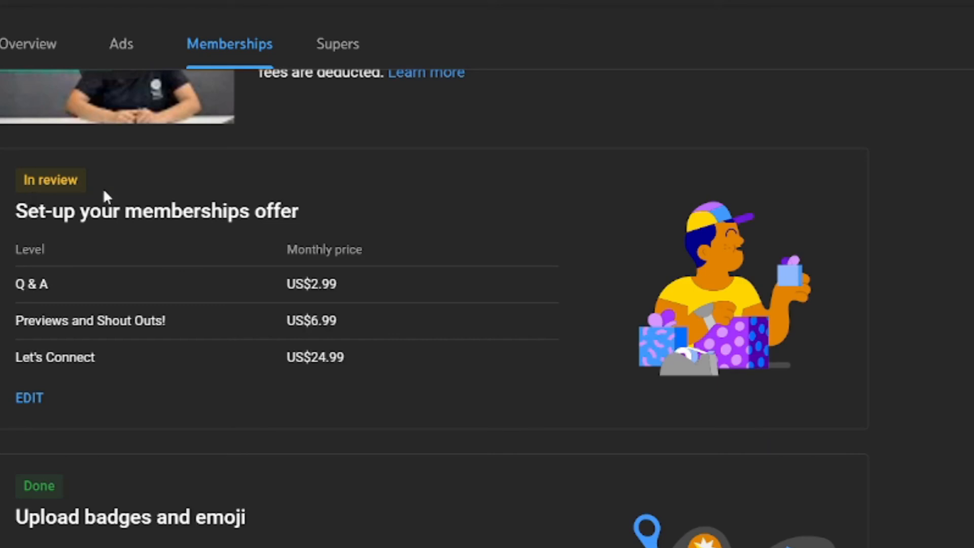
{"action": "scroll", "coordinate": [239, 228], "scroll_direction": "up", "scroll_amount": 2}
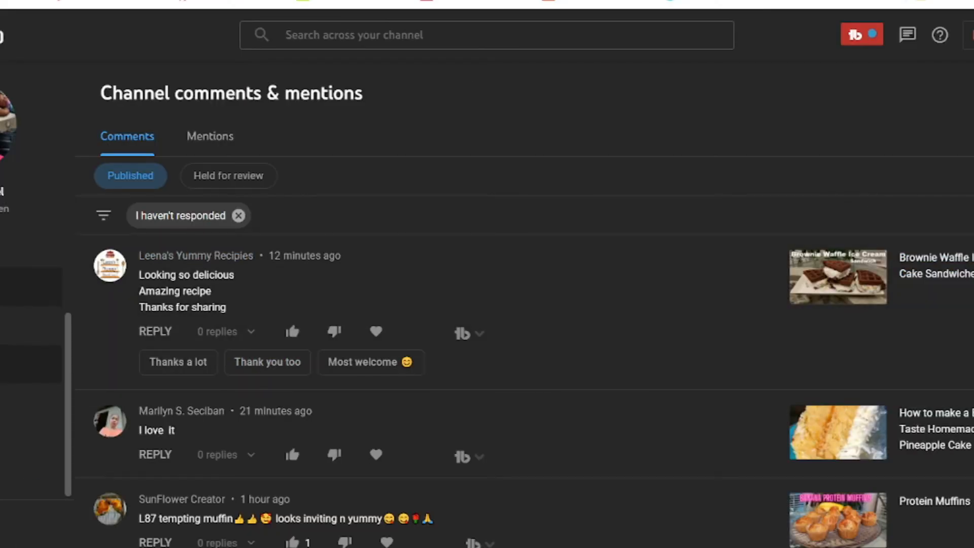
- Open the Memberships tab under Monetization and turn on the approved memberships offer
{"action": "left_click", "coordinate": [31, 402]}
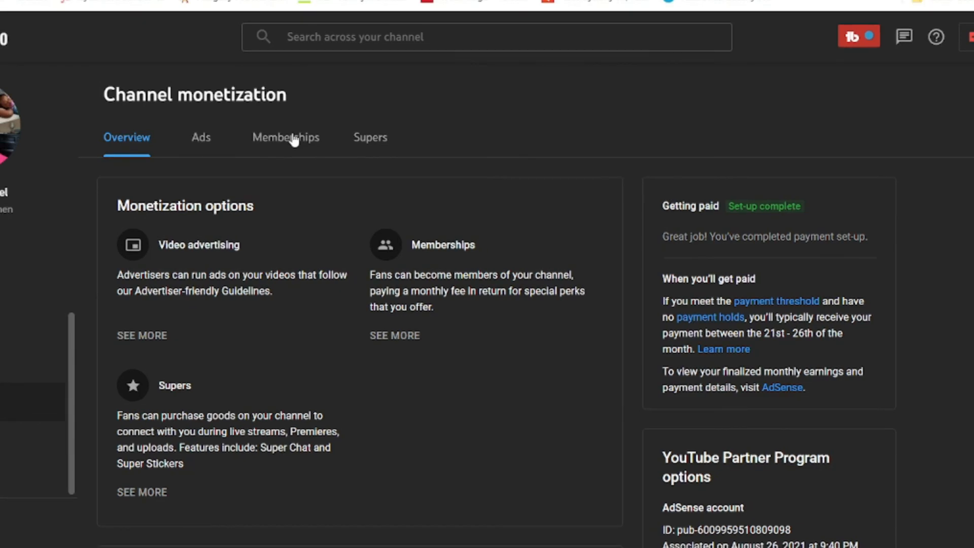
{"action": "left_click", "coordinate": [294, 140]}
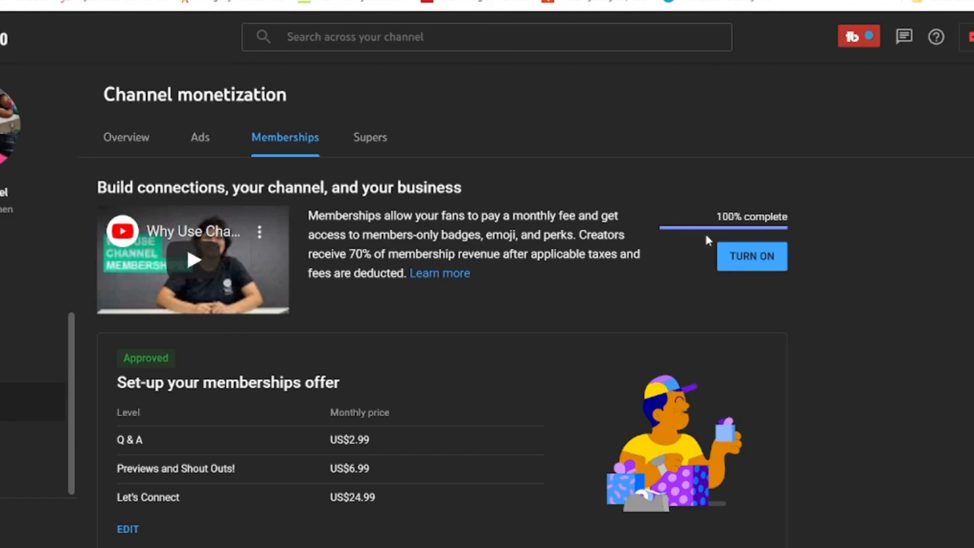
{"action": "left_click", "coordinate": [756, 255]}
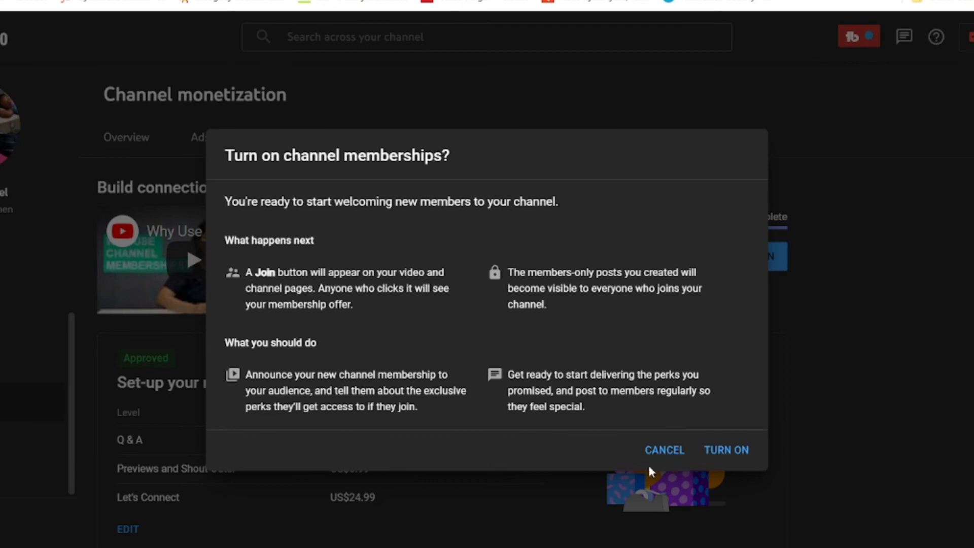
- Confirm turning on channel memberships to reach the $0.00, 0-member analytics dashboard
{"action": "left_click", "coordinate": [728, 453]}
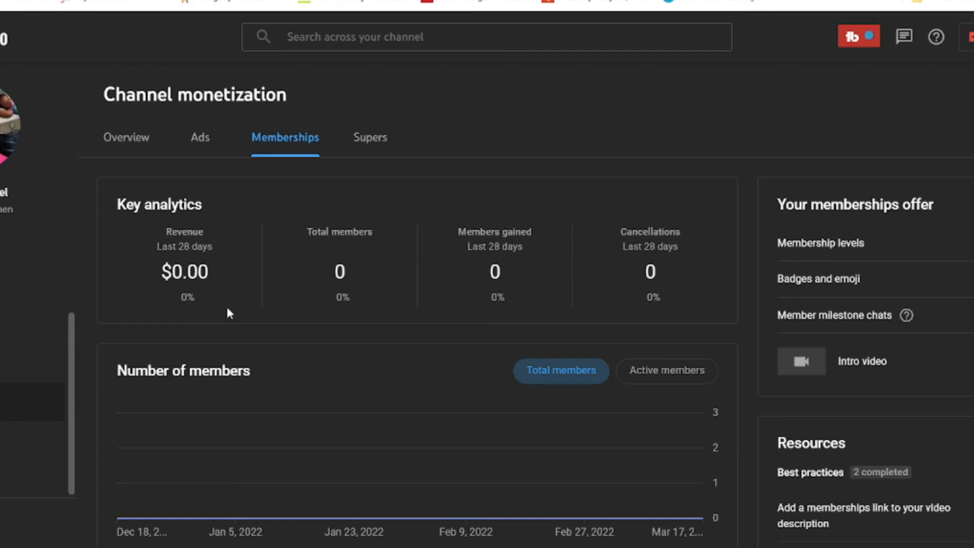
- Review each empty Key analytics metric and the Memberships page's fully completed checklist
{"action": "mouse_move", "coordinate": [198, 242]}
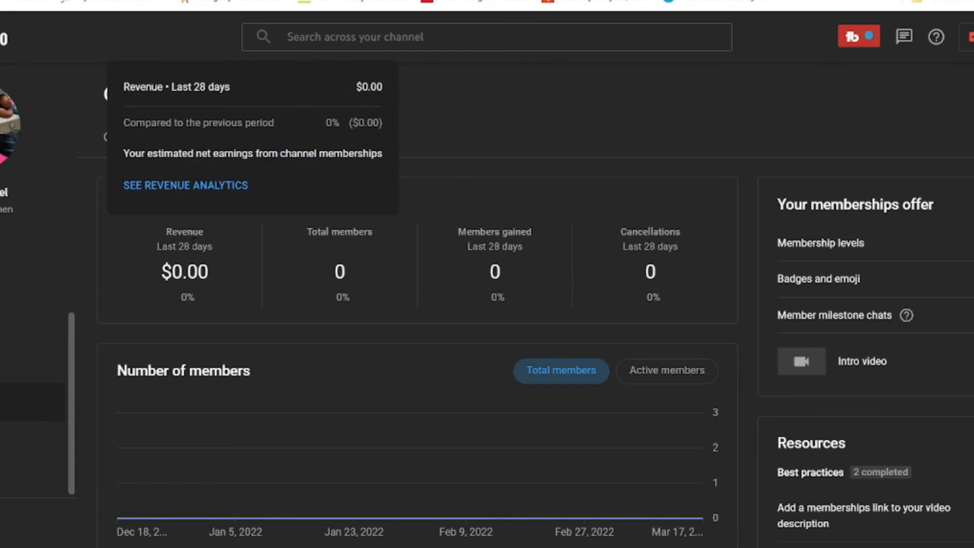
{"action": "mouse_move", "coordinate": [348, 243]}
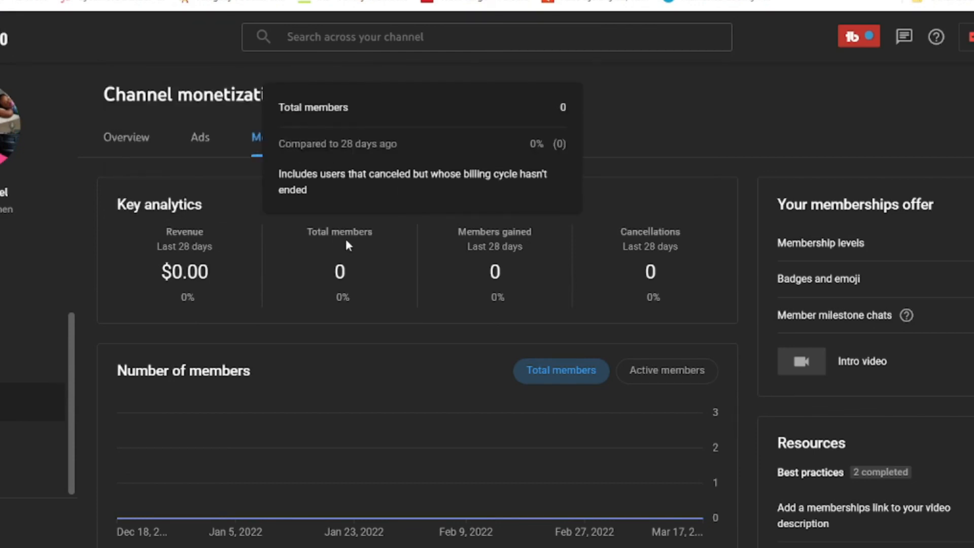
{"action": "mouse_move", "coordinate": [519, 250]}
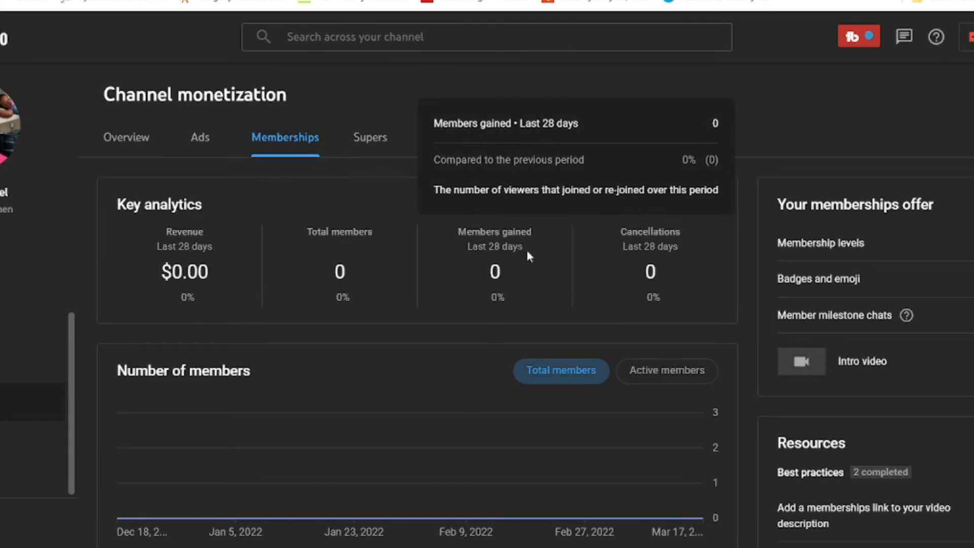
{"action": "mouse_move", "coordinate": [654, 251]}
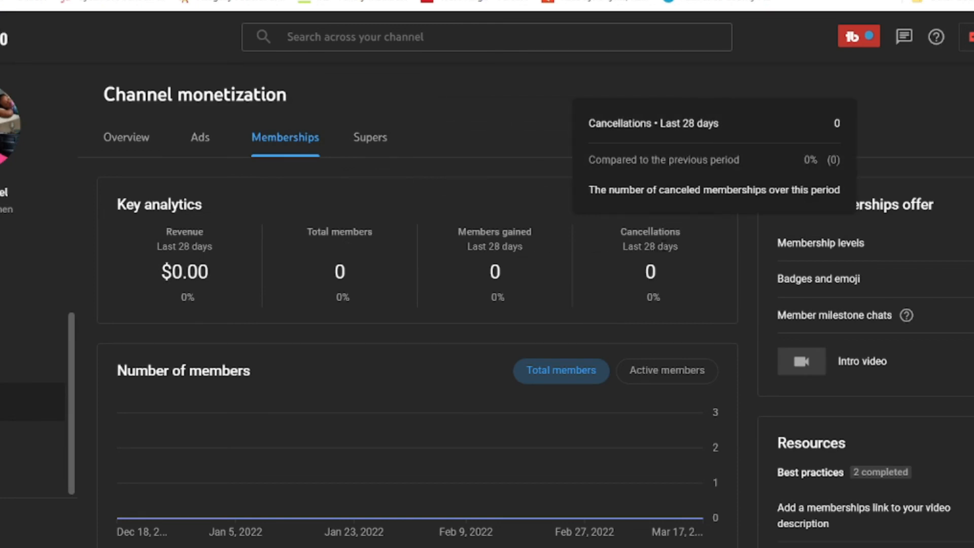
{"action": "scroll", "coordinate": [170, 370], "scroll_direction": "down", "scroll_amount": 6}
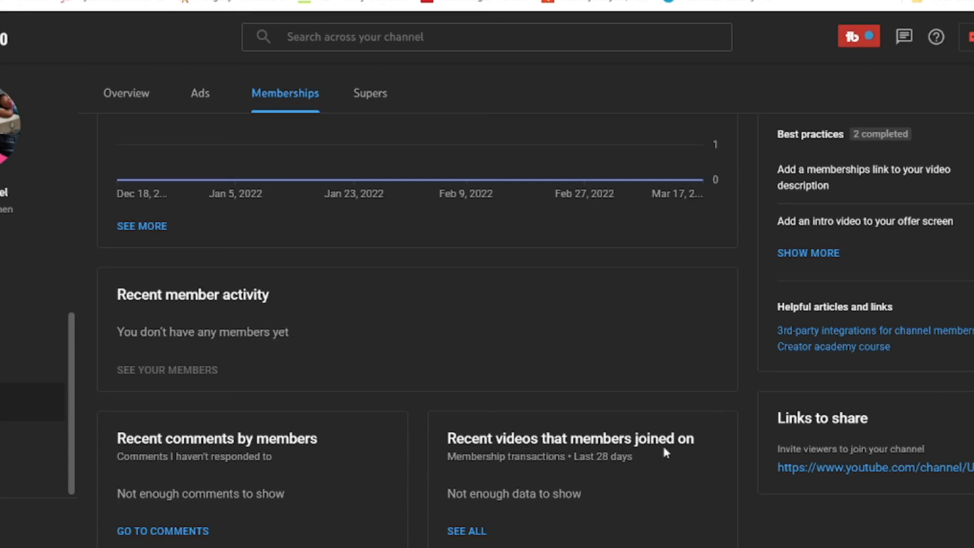
{"action": "scroll", "coordinate": [454, 401], "scroll_direction": "up", "scroll_amount": 15}
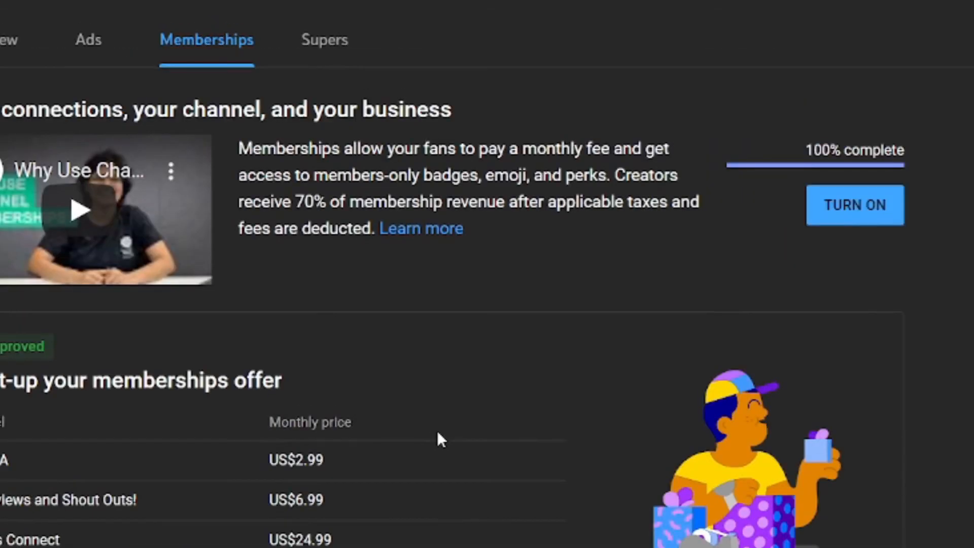
{"action": "scroll", "coordinate": [442, 438], "scroll_direction": "down", "scroll_amount": 4}
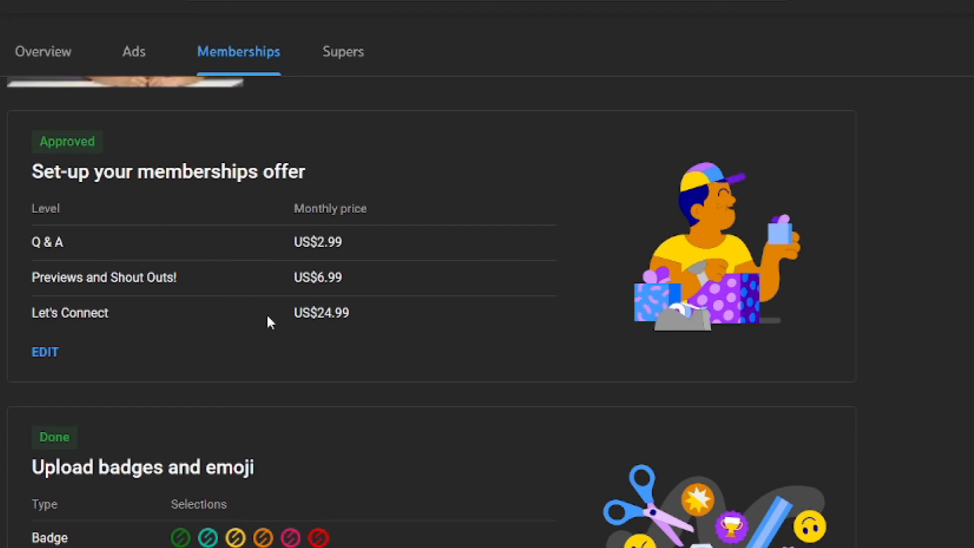
{"action": "scroll", "coordinate": [266, 314], "scroll_direction": "down", "scroll_amount": 3}
{"action": "scroll", "coordinate": [408, 348], "scroll_direction": "down", "scroll_amount": 5}
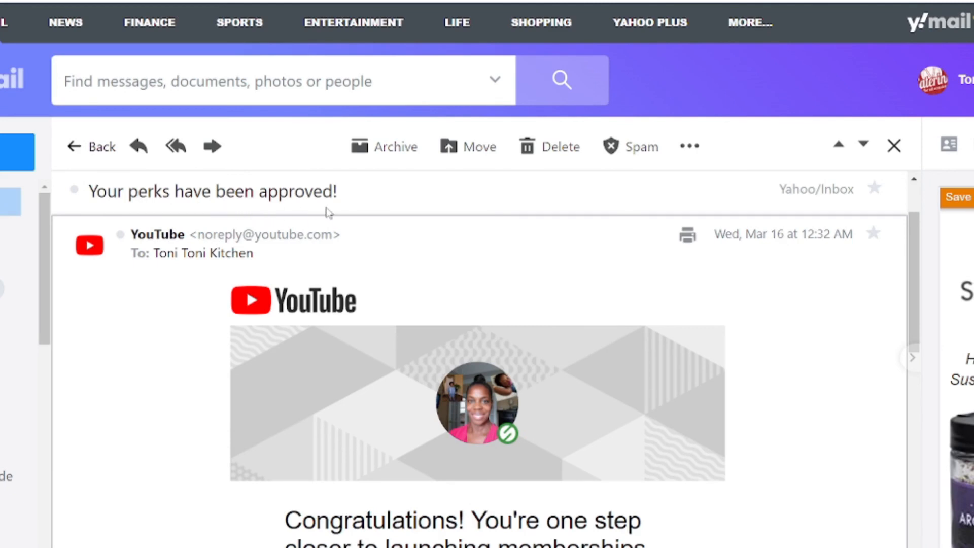
{"action": "scroll", "coordinate": [717, 351], "scroll_direction": "down", "scroll_amount": 2}
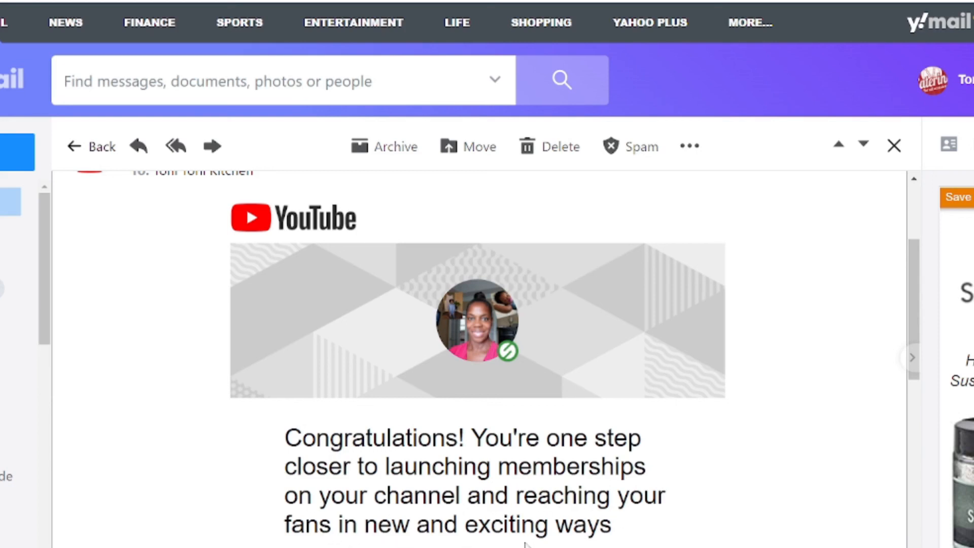
{"action": "scroll", "coordinate": [702, 500], "scroll_direction": "down", "scroll_amount": 5}
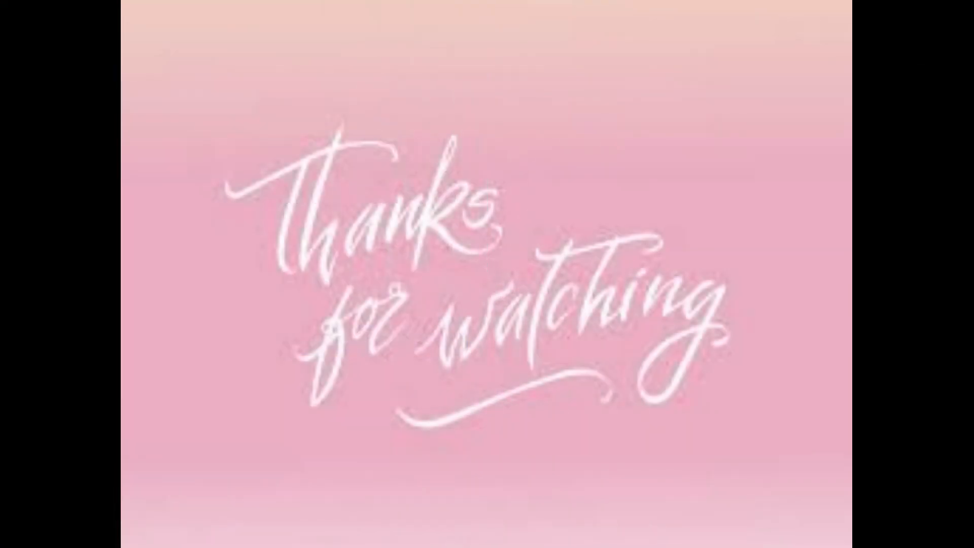